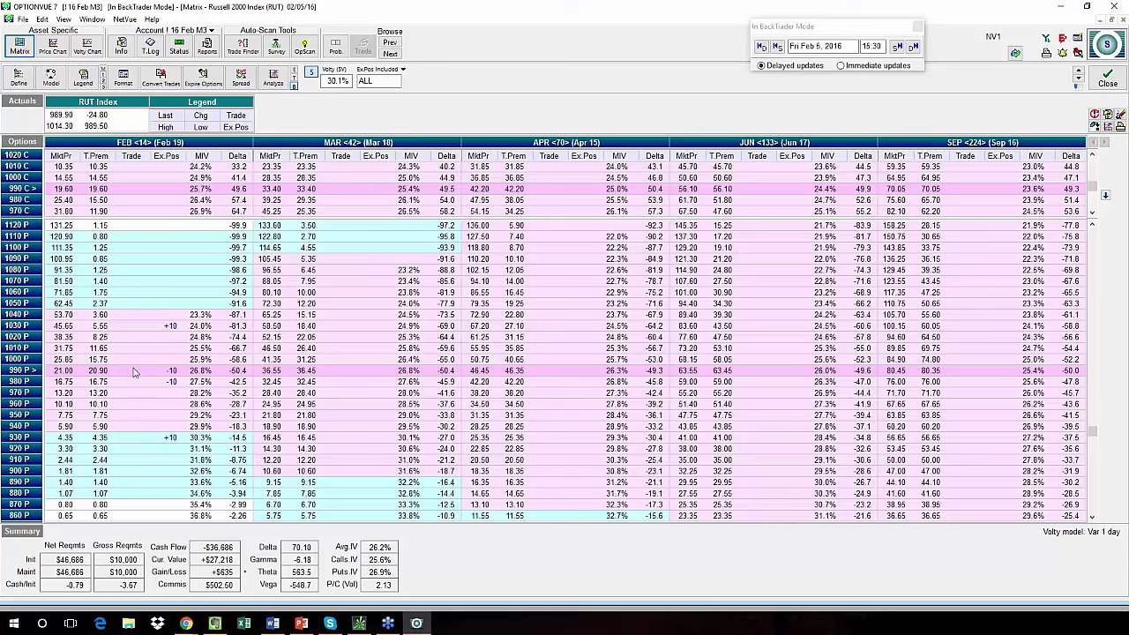
# Enter trial trades of +10 Feb 980 puts and -10 Feb 960 puts in the matrix.
pyautogui.click(133, 381)
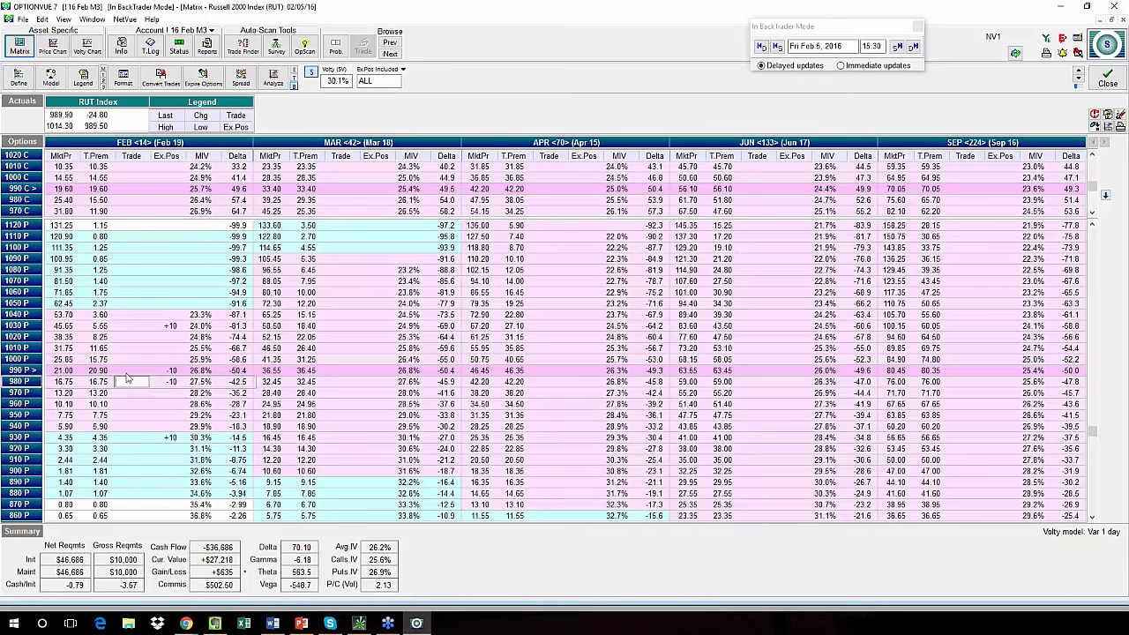
pyautogui.press('Up')
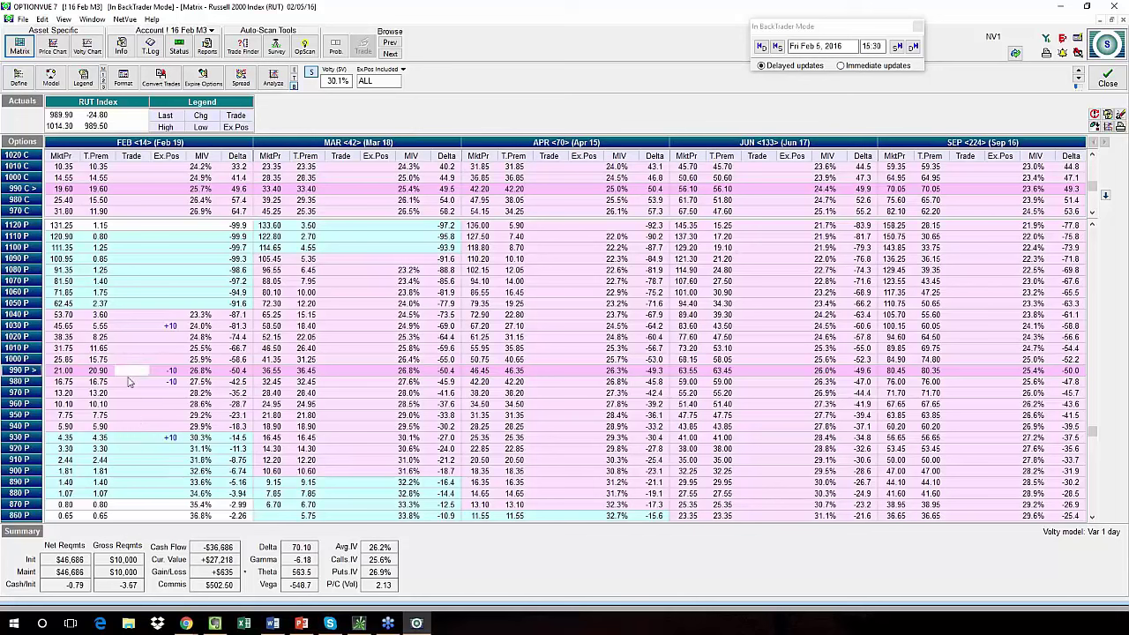
pyautogui.click(141, 385)
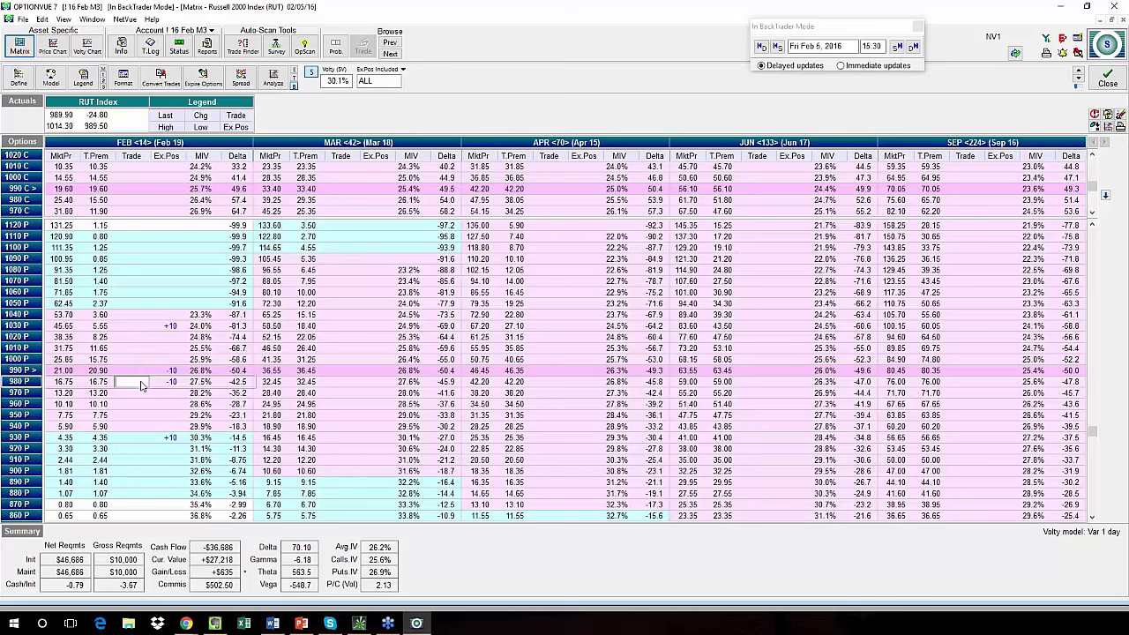
pyautogui.write('+10')
pyautogui.press('Return')
pyautogui.click(132, 459)
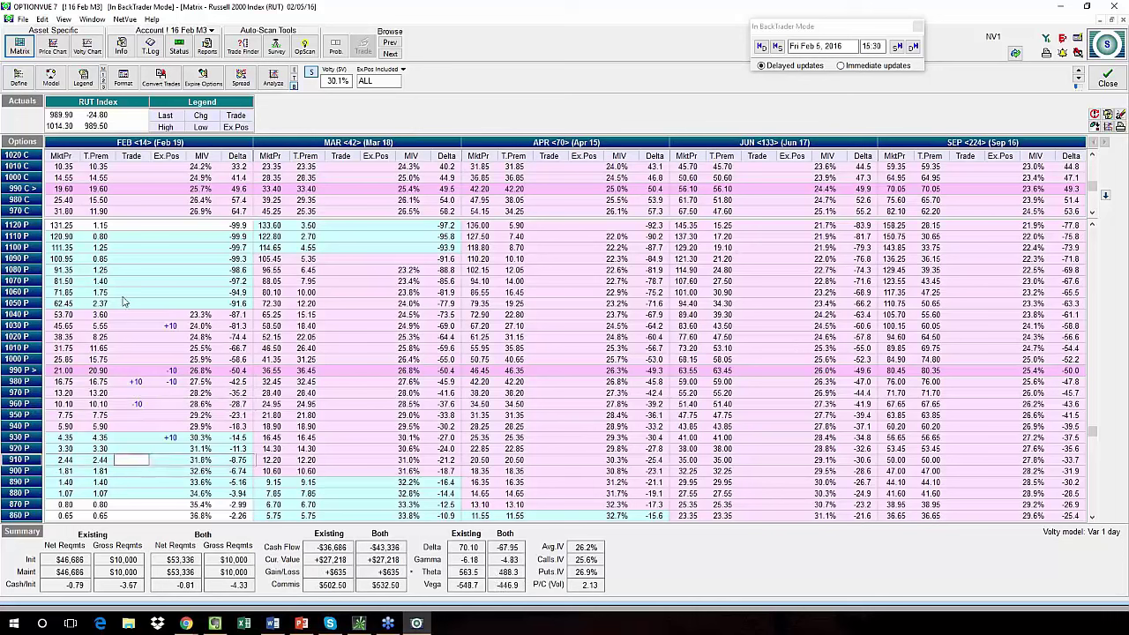
# Add trial trades of -10 Feb 1030 puts and +10 Feb 1020 puts.
pyautogui.click(132, 326)
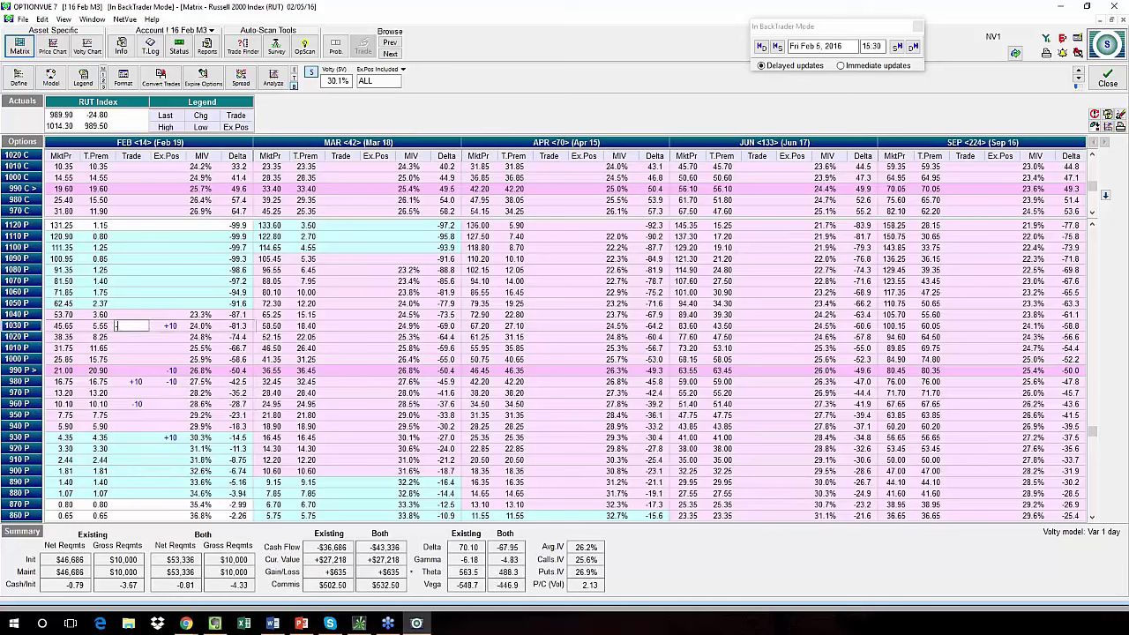
pyautogui.write('-10')
pyautogui.press('Return')
pyautogui.write('+10')
pyautogui.press('Return')
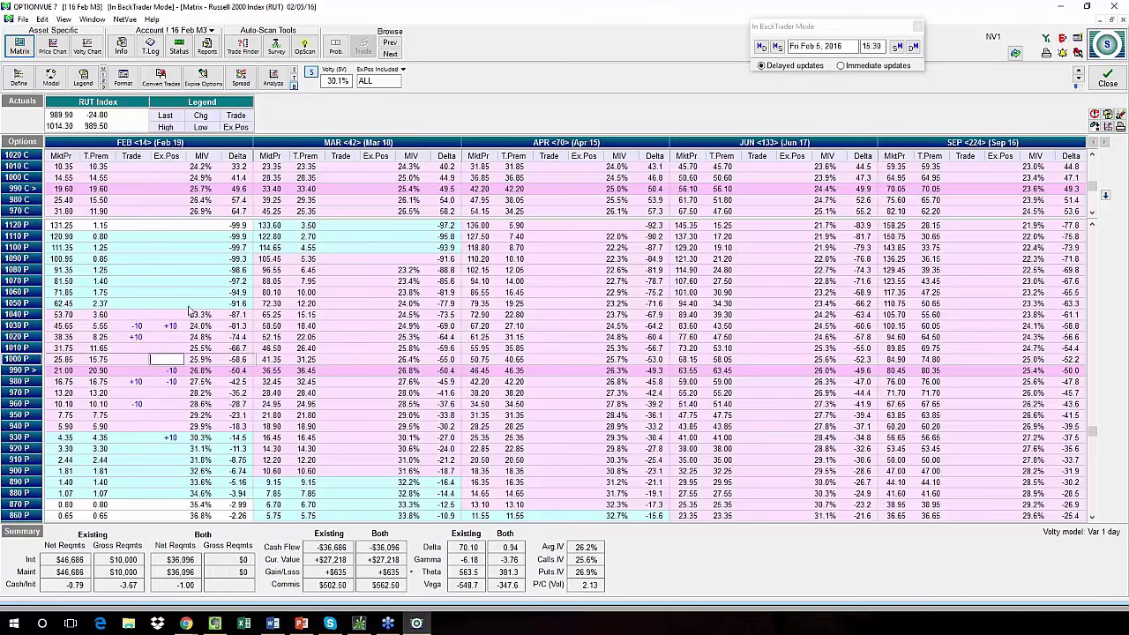
# Graph the profit and loss of the position with trial trades and of the existing position, superimposing the two for comparison.
pyautogui.click(273, 77)
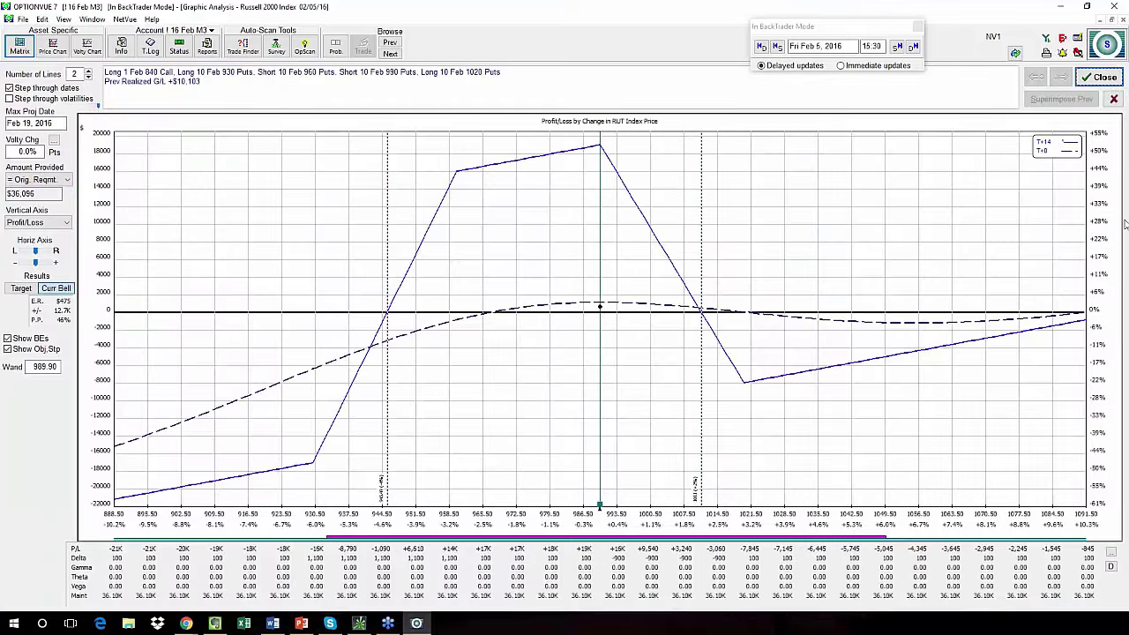
pyautogui.click(1088, 80)
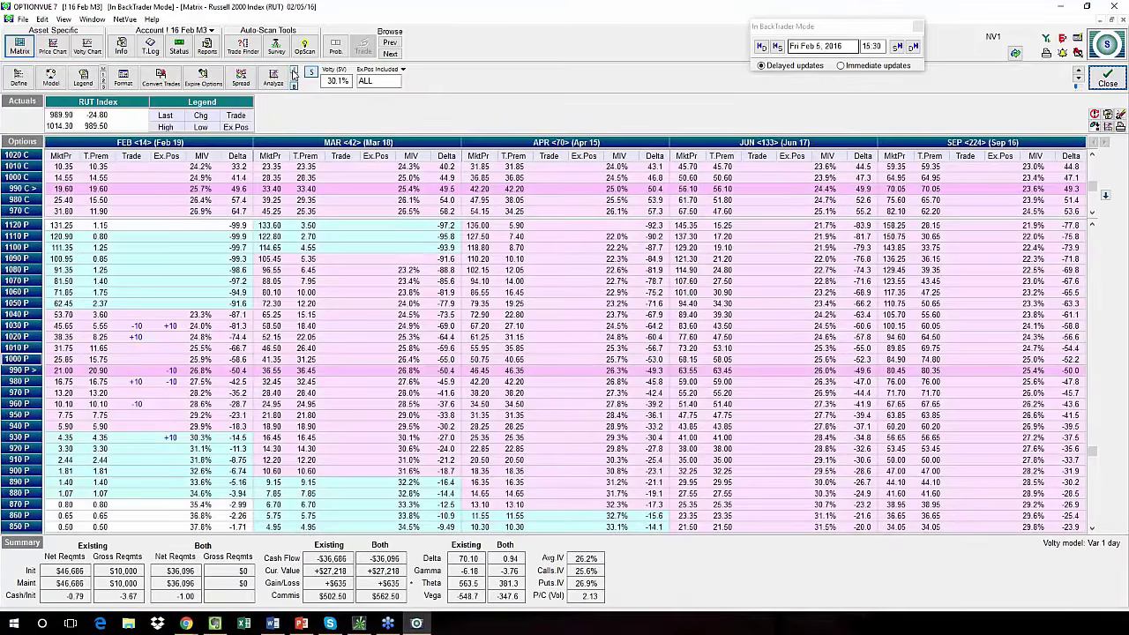
pyautogui.click(277, 78)
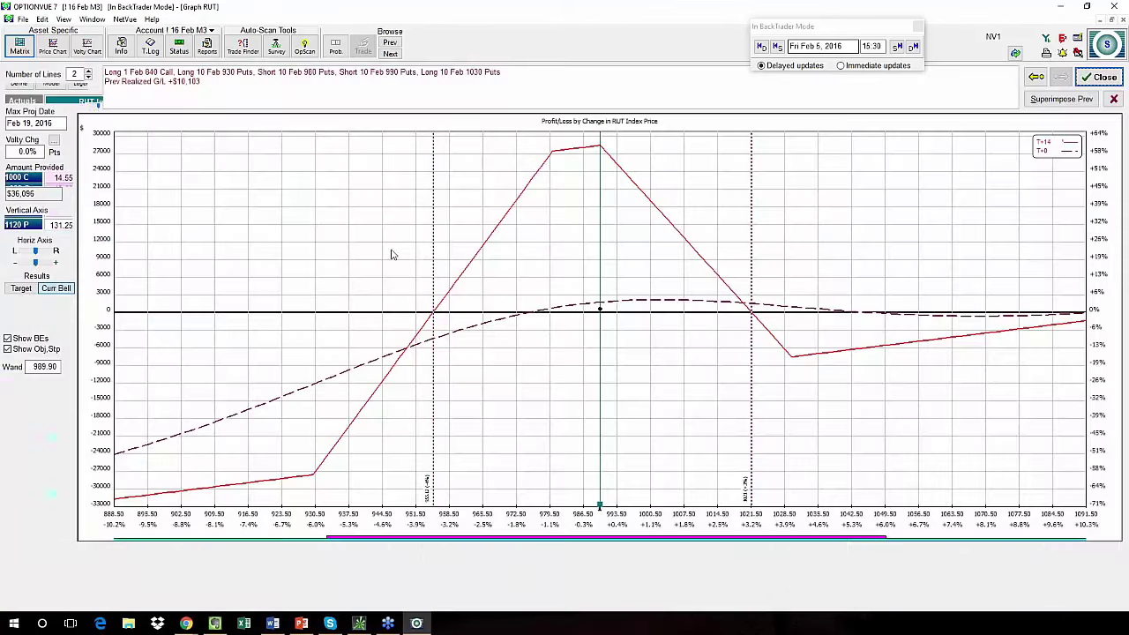
pyautogui.click(1061, 99)
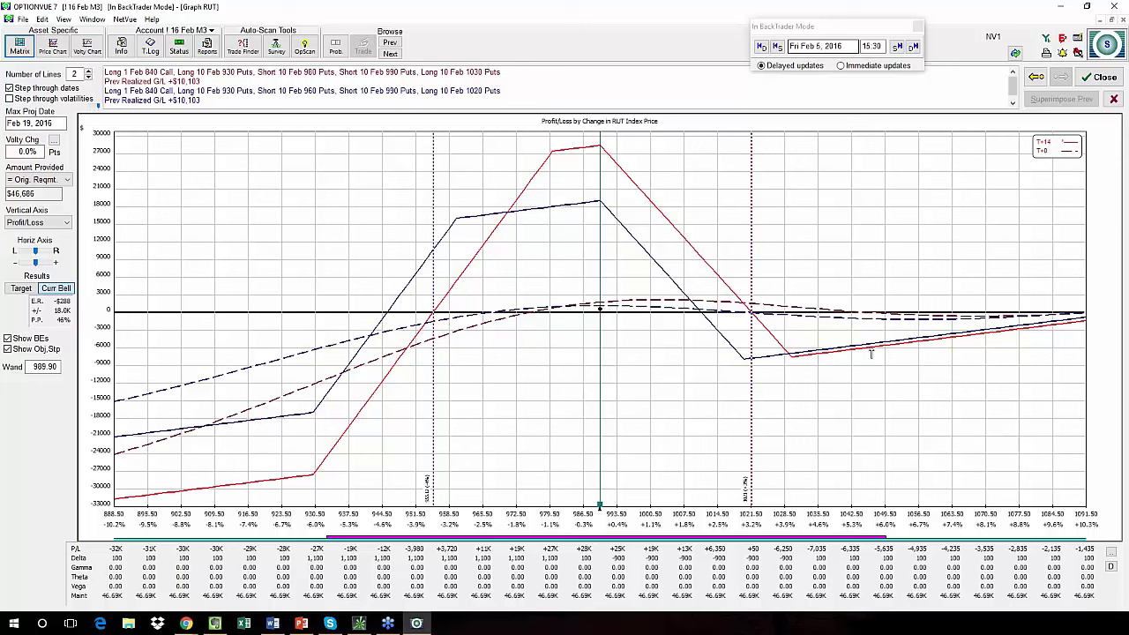
pyautogui.click(1101, 77)
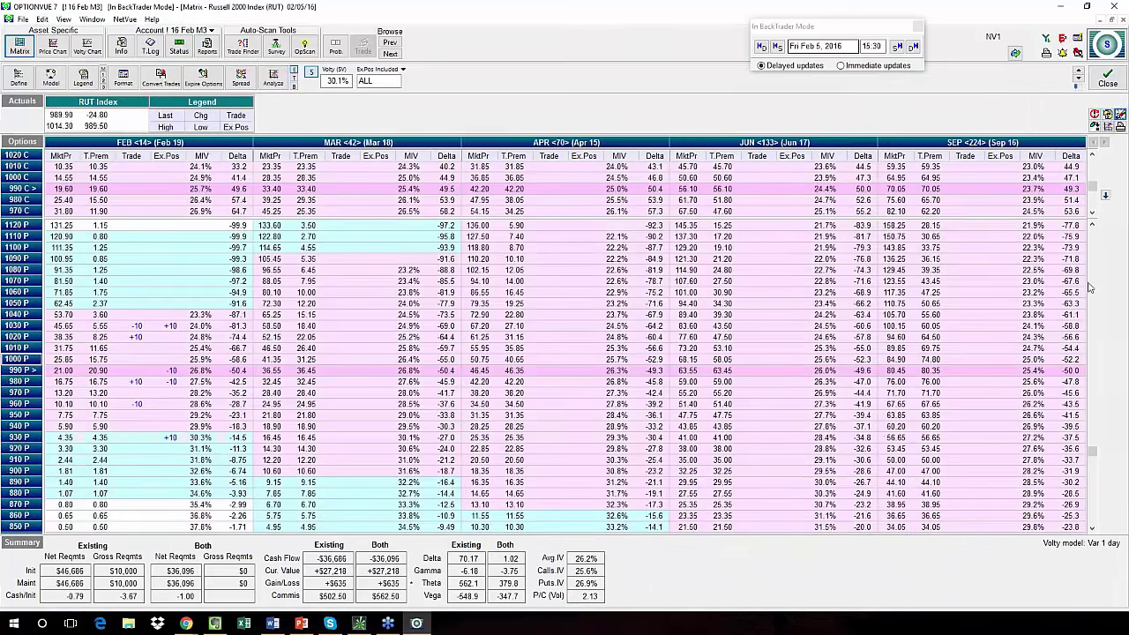
# Clear the trial trades and switch the matrix to the position after the logged February 5 adjustments.
pyautogui.press('Delete')
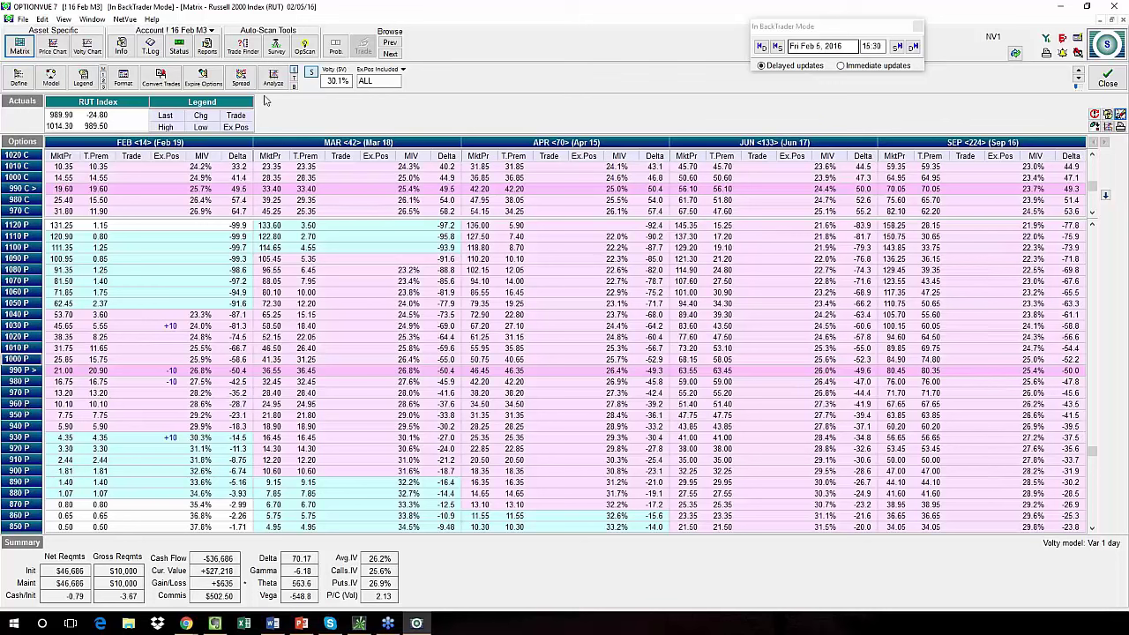
pyautogui.click(1095, 115)
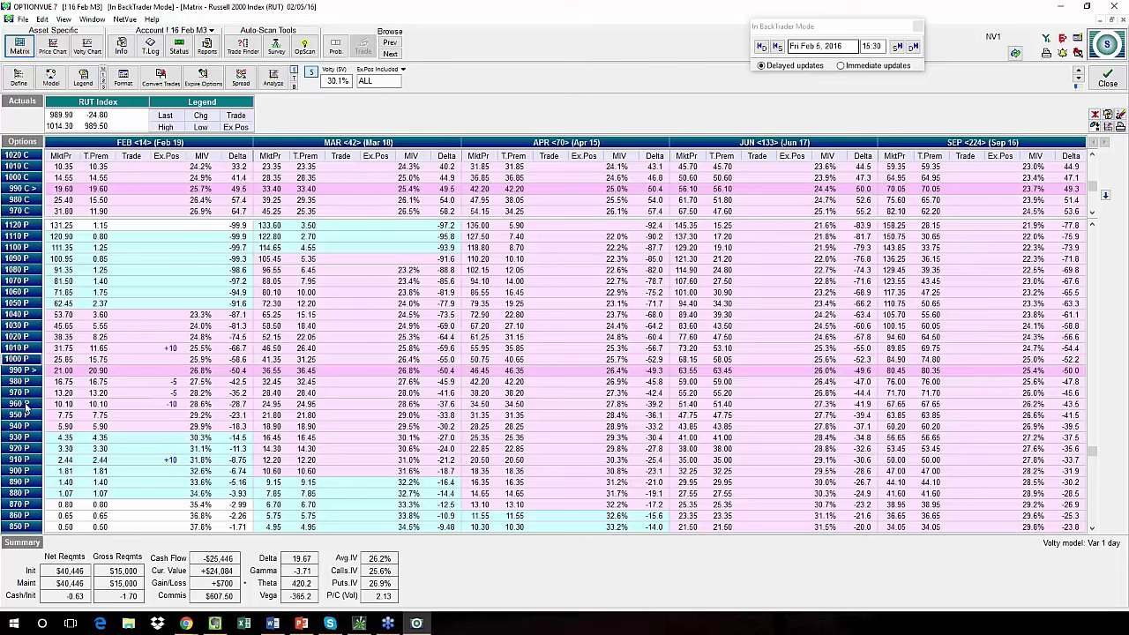
# Graph the adjusted position with the two previous graphs superimposed, and view its profit and loss graph again on its own.
pyautogui.click(274, 79)
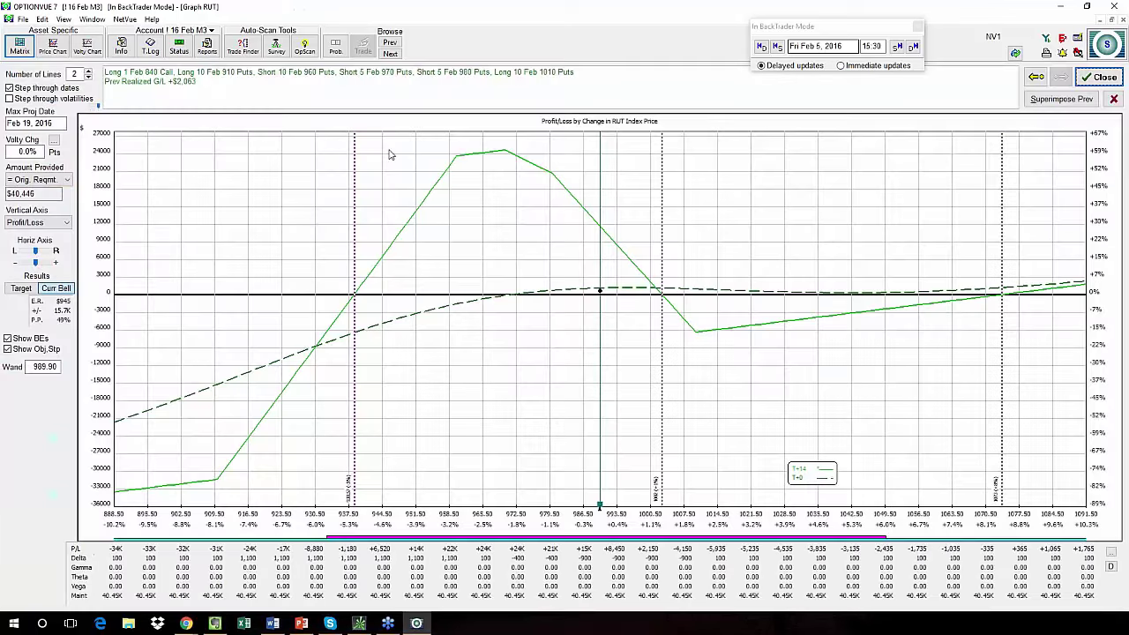
pyautogui.click(1043, 100)
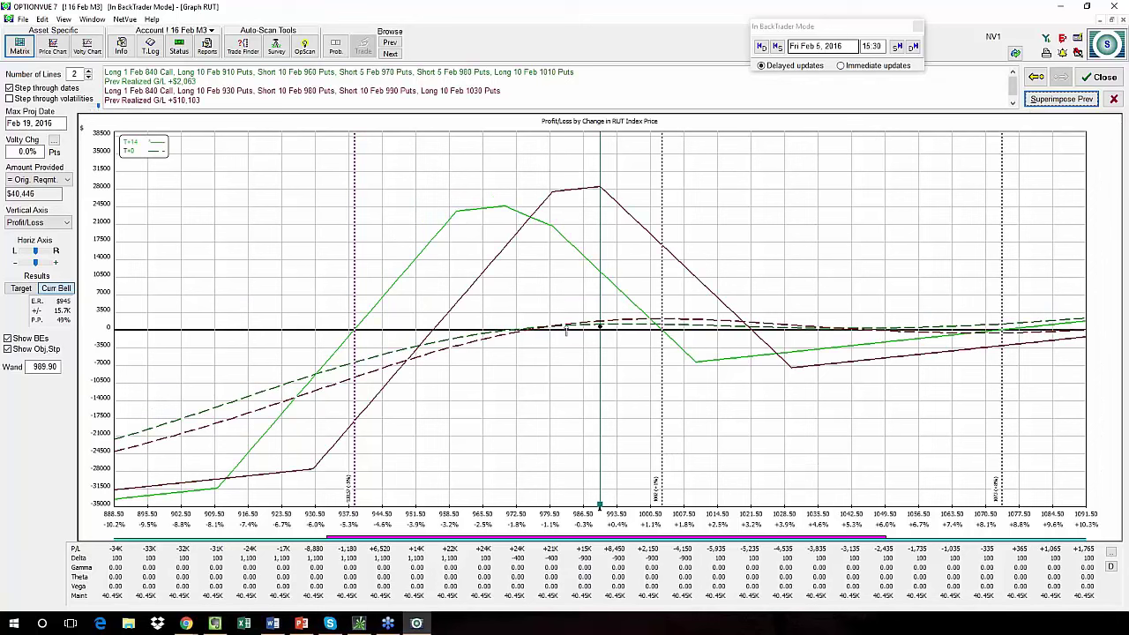
pyautogui.click(1058, 98)
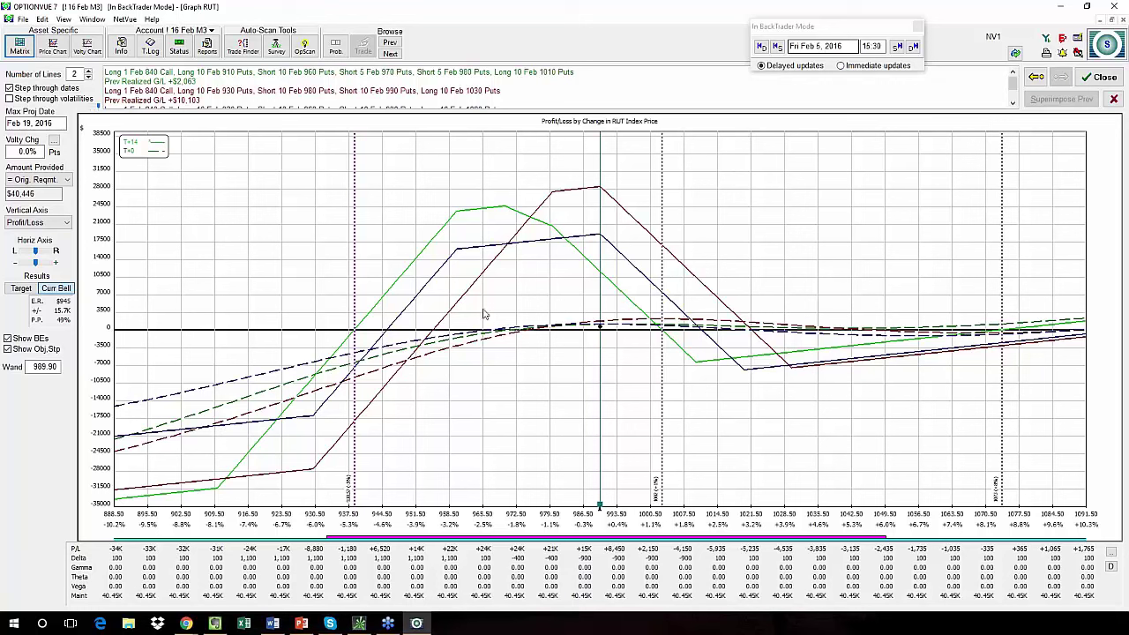
pyautogui.click(1094, 78)
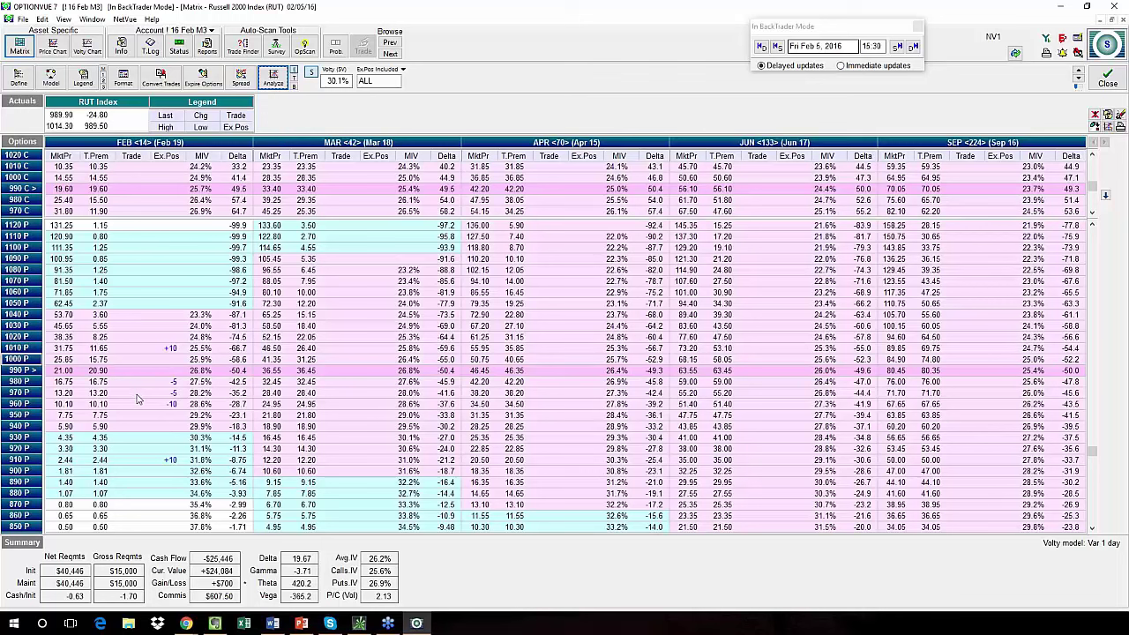
pyautogui.click(273, 78)
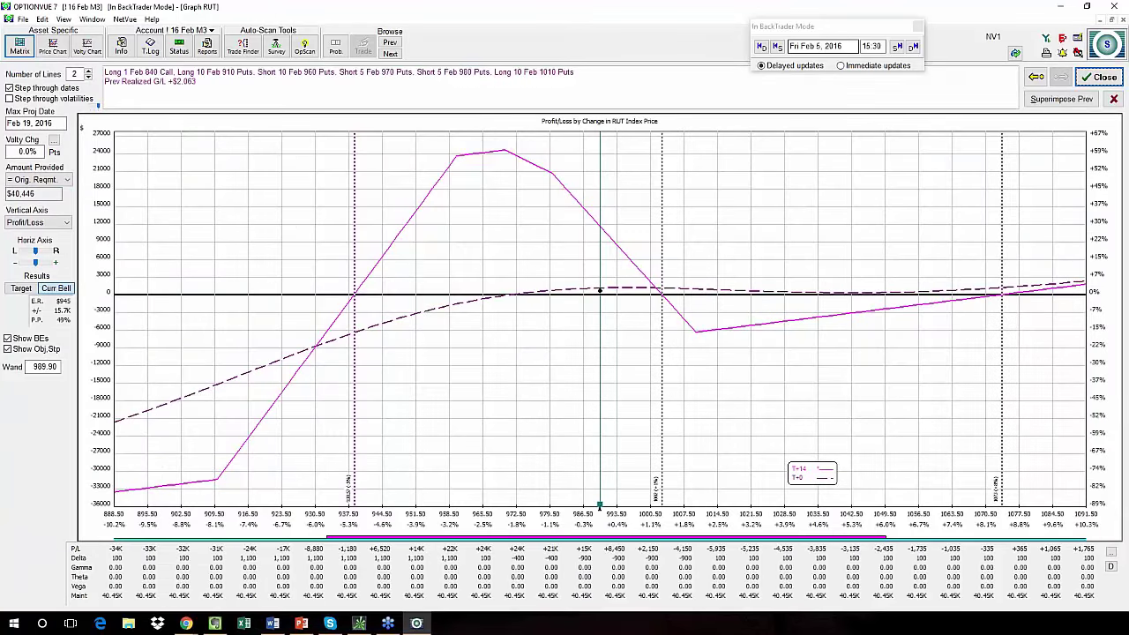
pyautogui.click(1097, 78)
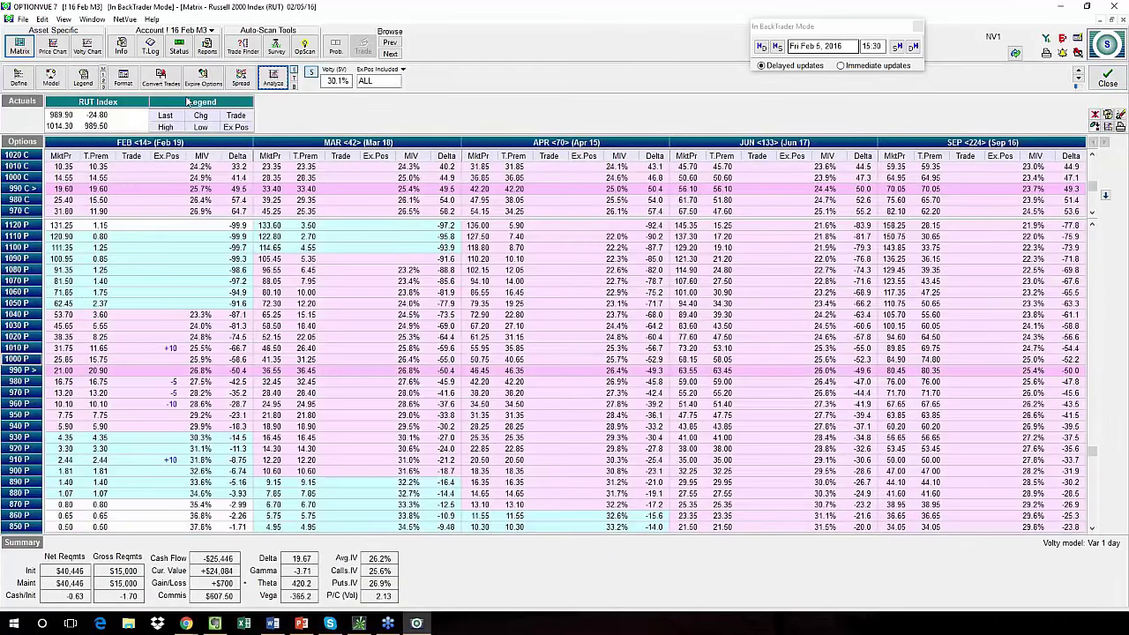
# Move the backtrading date back to Monday, February 1, 2016 and review the account's transaction log in a maximized window.
pyautogui.hotkey('ctrl', 'Left')
pyautogui.hotkey('ctrl', 'Left')
pyautogui.hotkey('ctrl', 'Left')
pyautogui.hotkey('ctrl', 'Left')
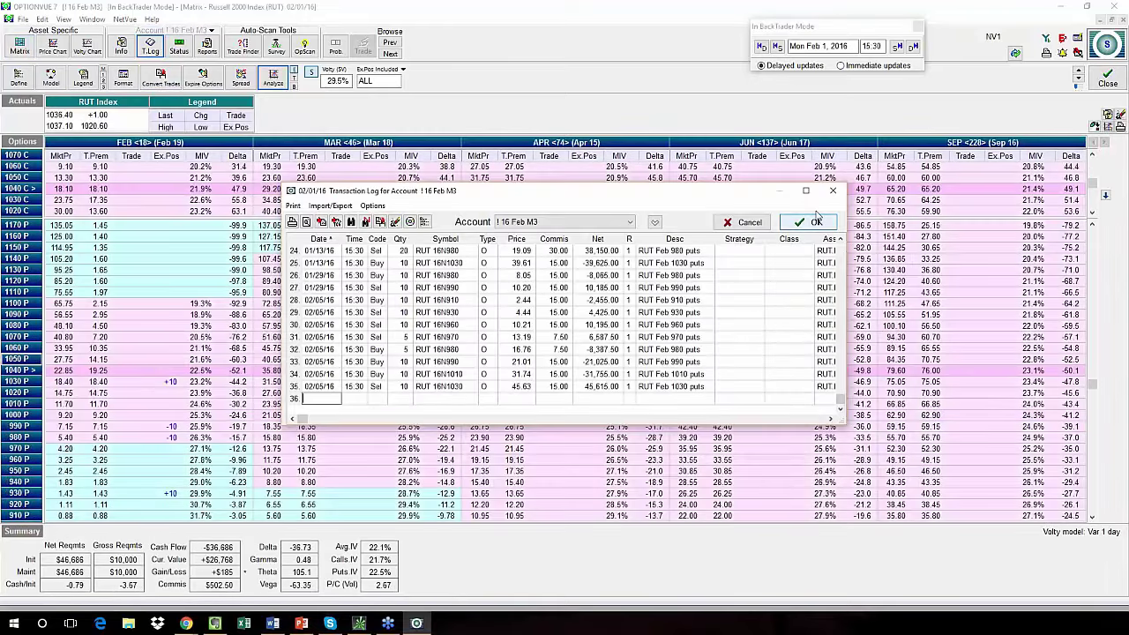
pyautogui.click(806, 190)
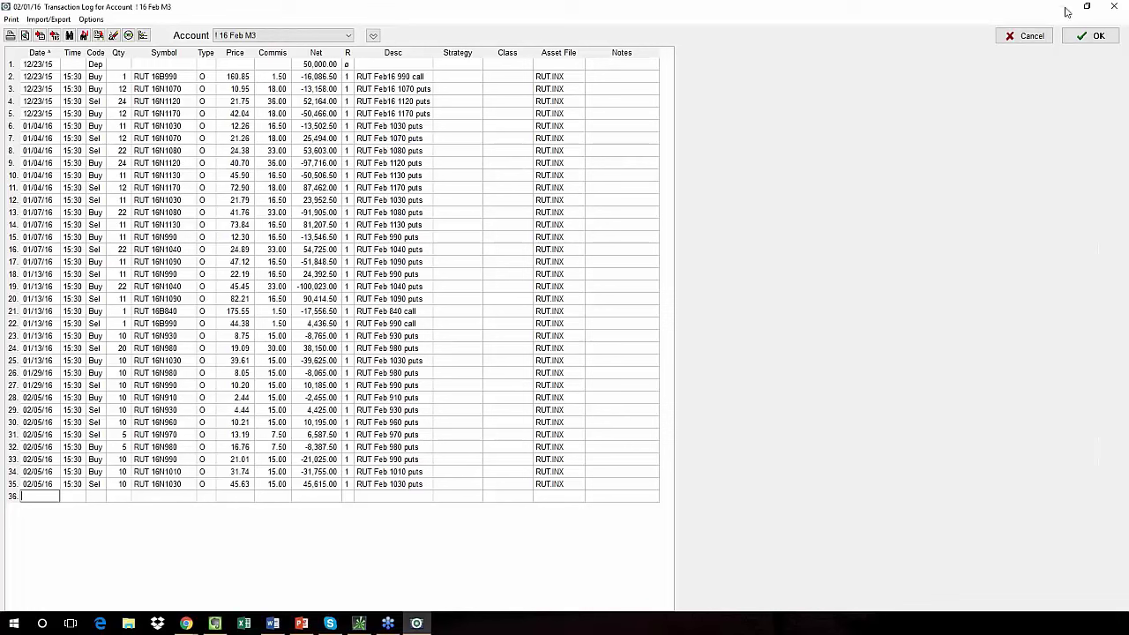
pyautogui.click(1071, 41)
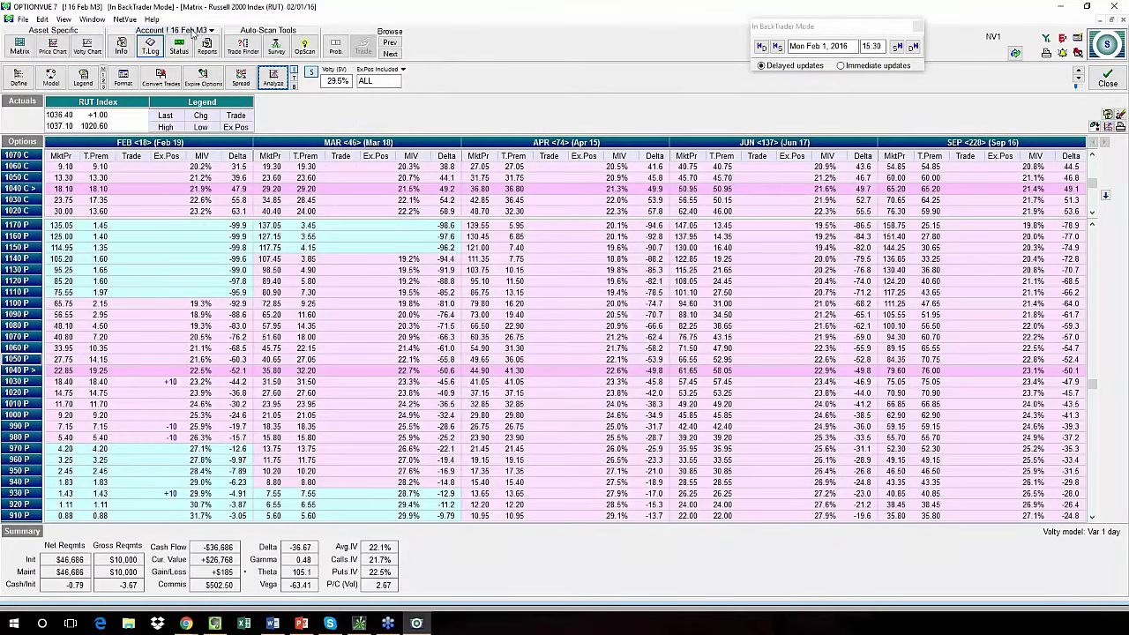
# Switch to the ! 16 Feb ROCK account and show its position before the February 1 transactions.
pyautogui.click(192, 33)
pyautogui.click(164, 60)
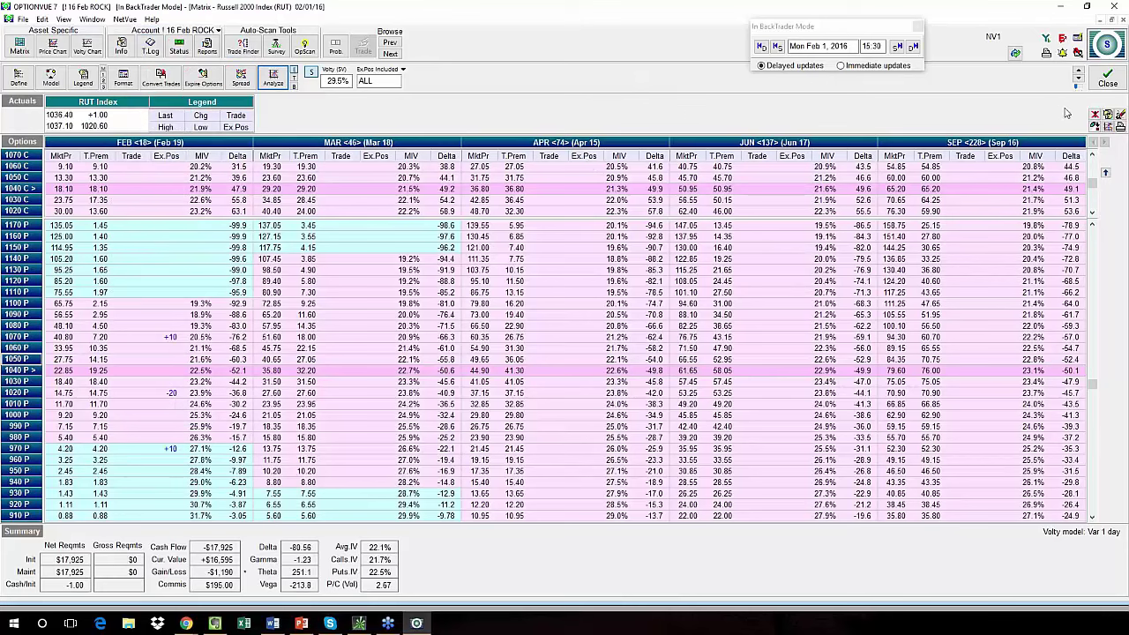
pyautogui.click(1095, 115)
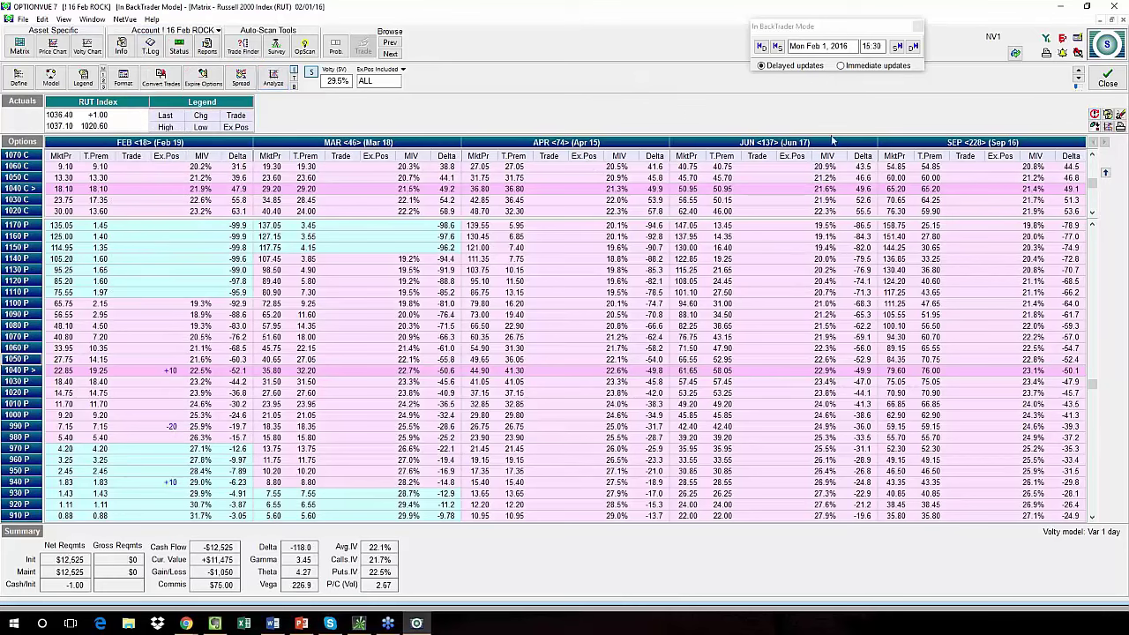
# Review the ROCK account's transaction log and locate its Feb 1100 calls position in the matrix.
pyautogui.click(151, 46)
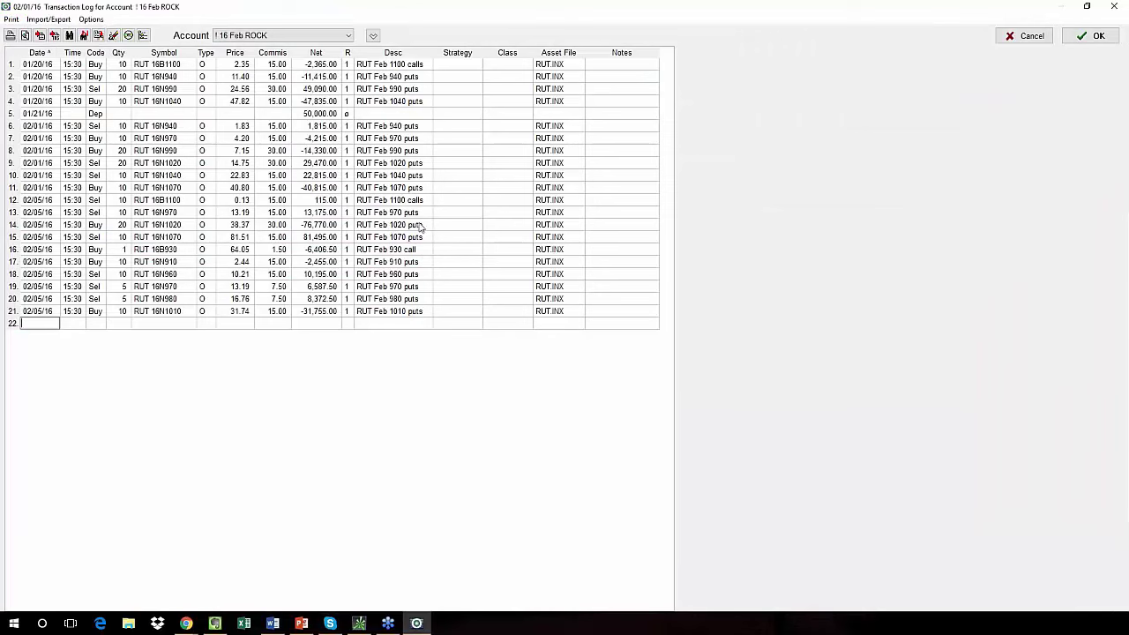
pyautogui.click(1094, 36)
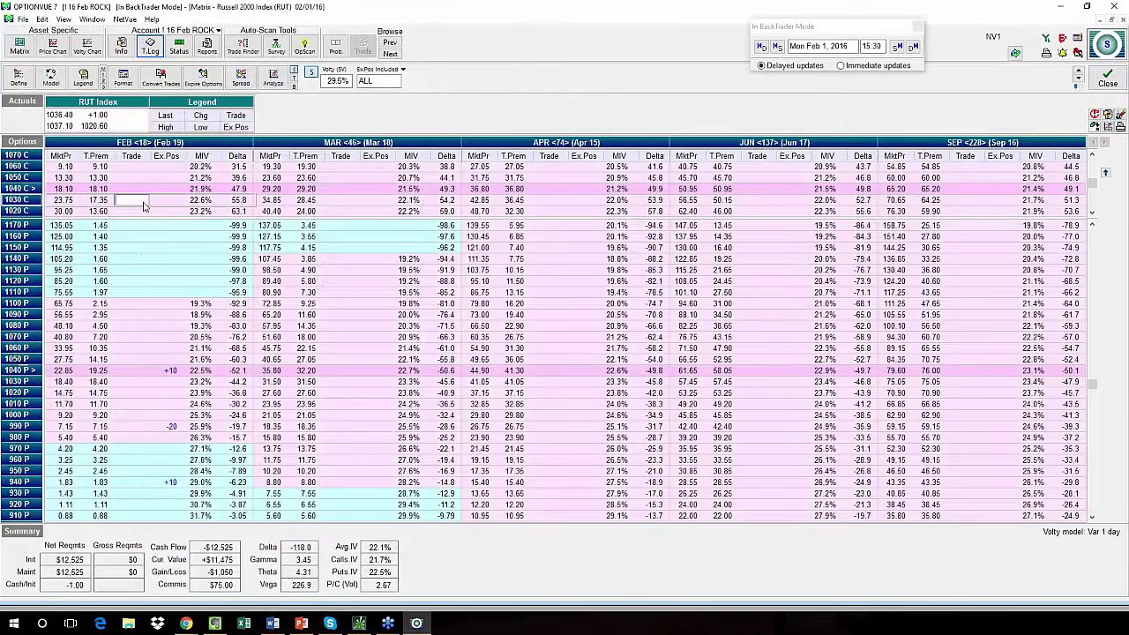
pyautogui.scroll(-5, 148, 207)
pyautogui.scroll(6, 159, 203)
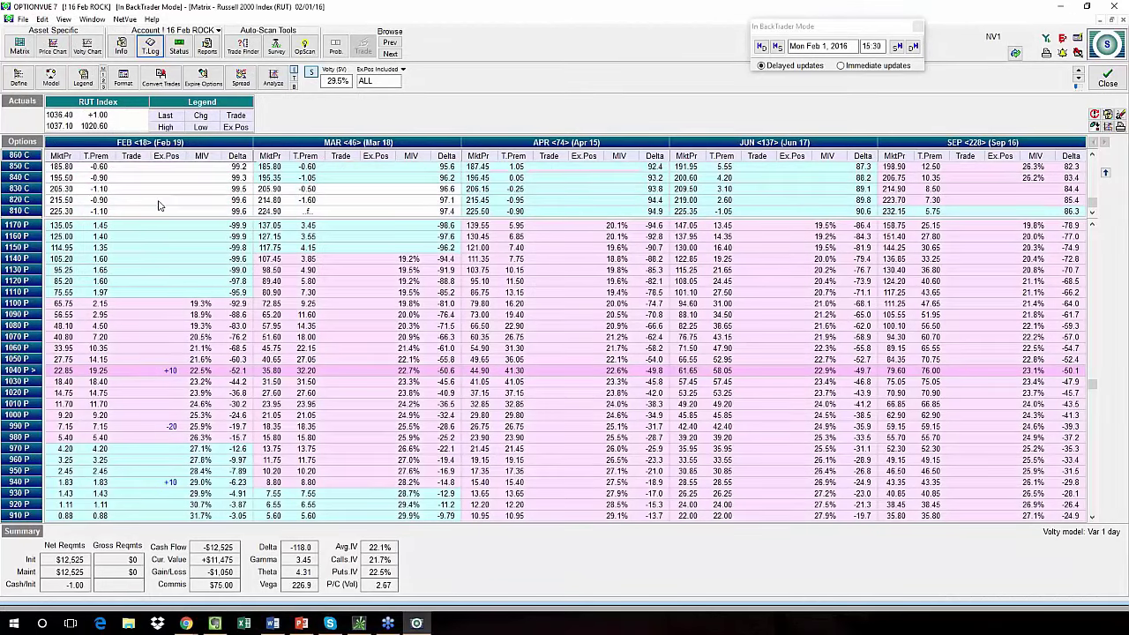
pyautogui.scroll(3, 161, 199)
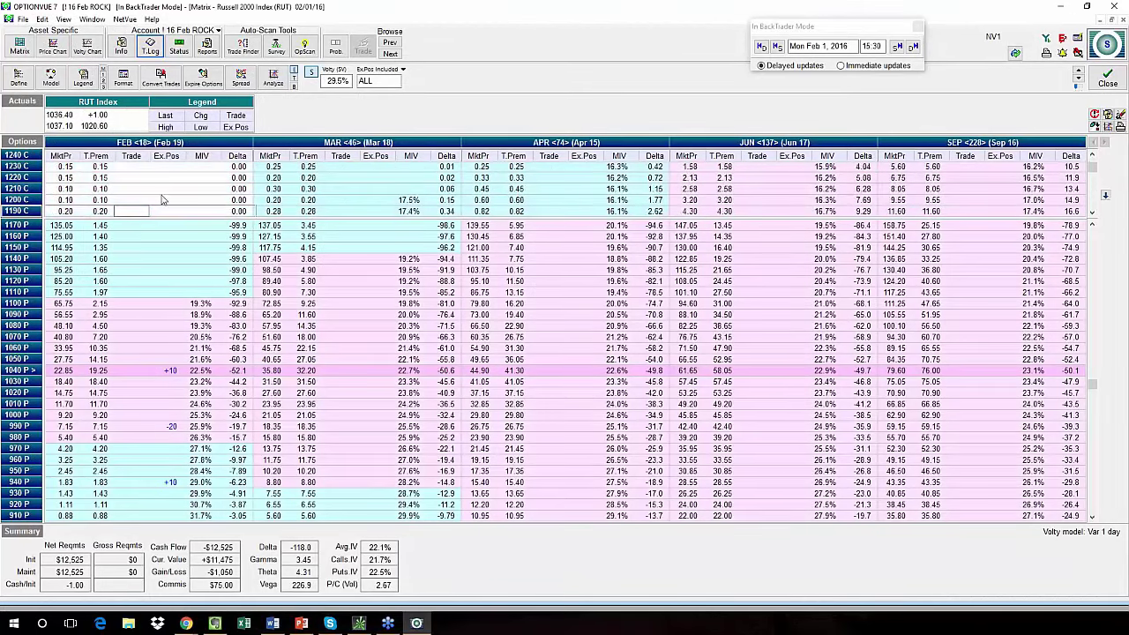
pyautogui.click(118, 428)
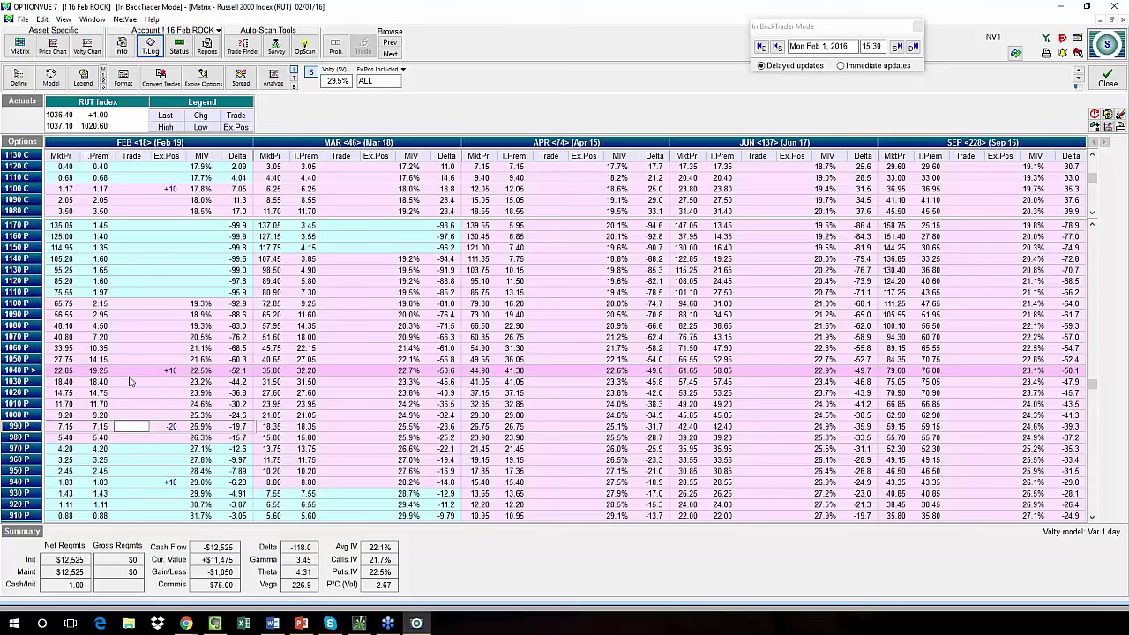
# Graph the pre-adjustment ROCK position's profit and loss and set the graph results to Target.
pyautogui.click(265, 77)
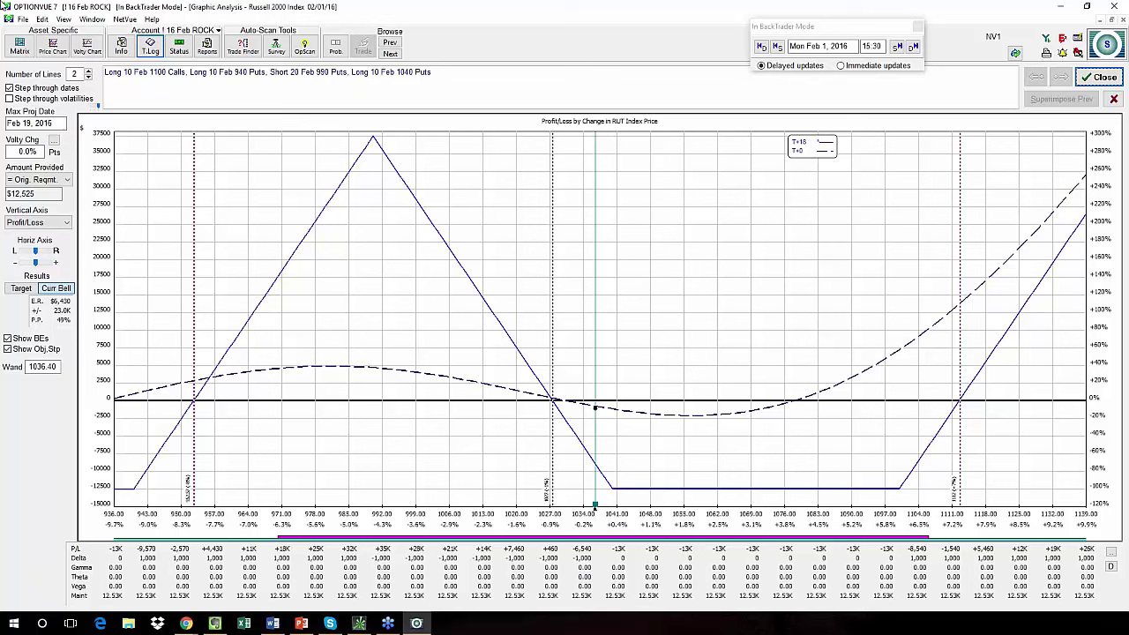
pyautogui.click(21, 289)
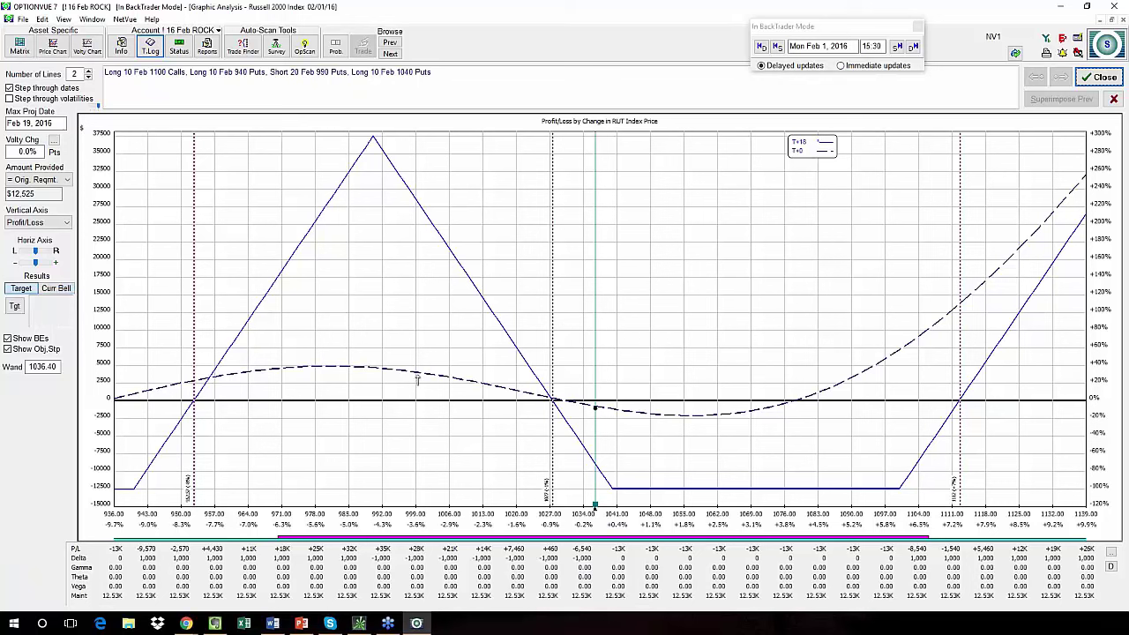
pyautogui.click(1107, 79)
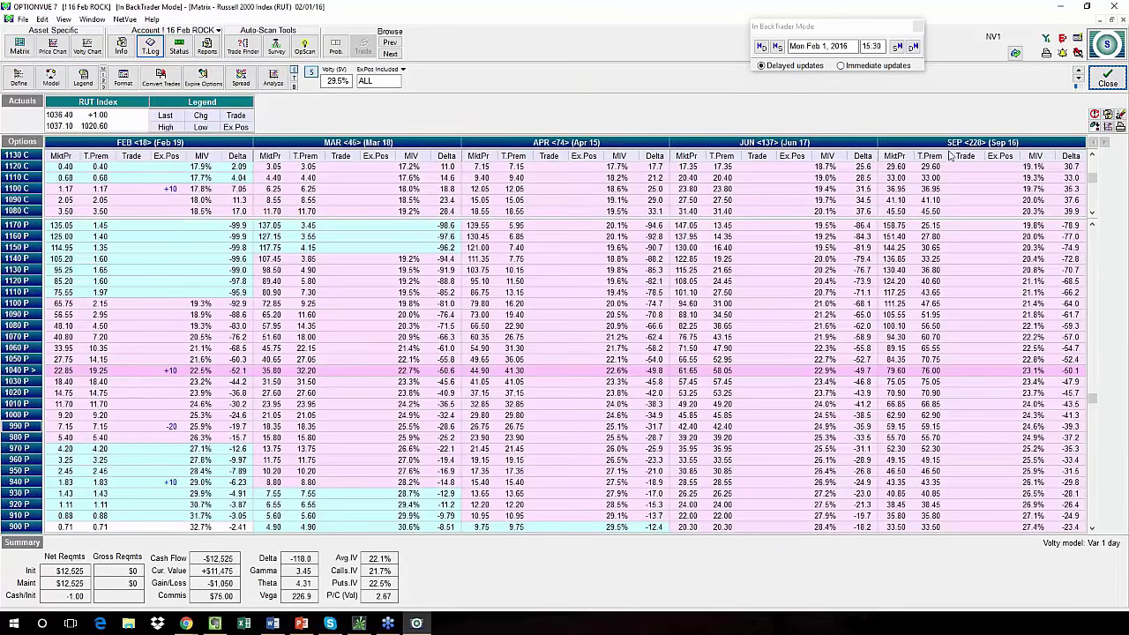
# Switch the matrix to the ROCK position after the February 1 transactions and graph its profit and loss.
pyautogui.click(105, 427)
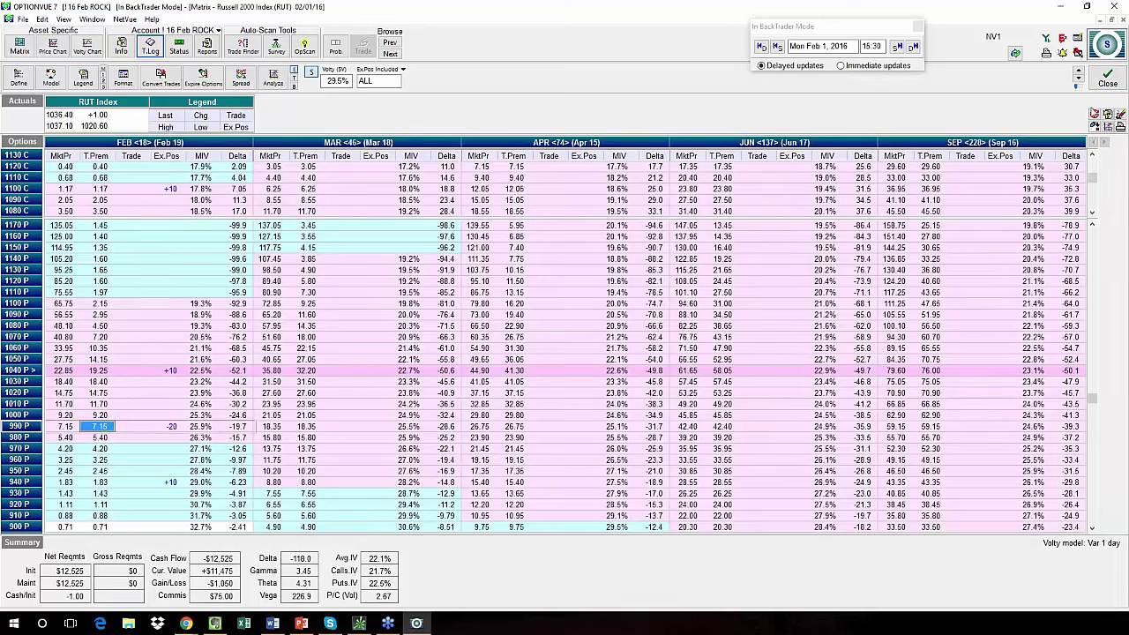
pyautogui.click(1095, 124)
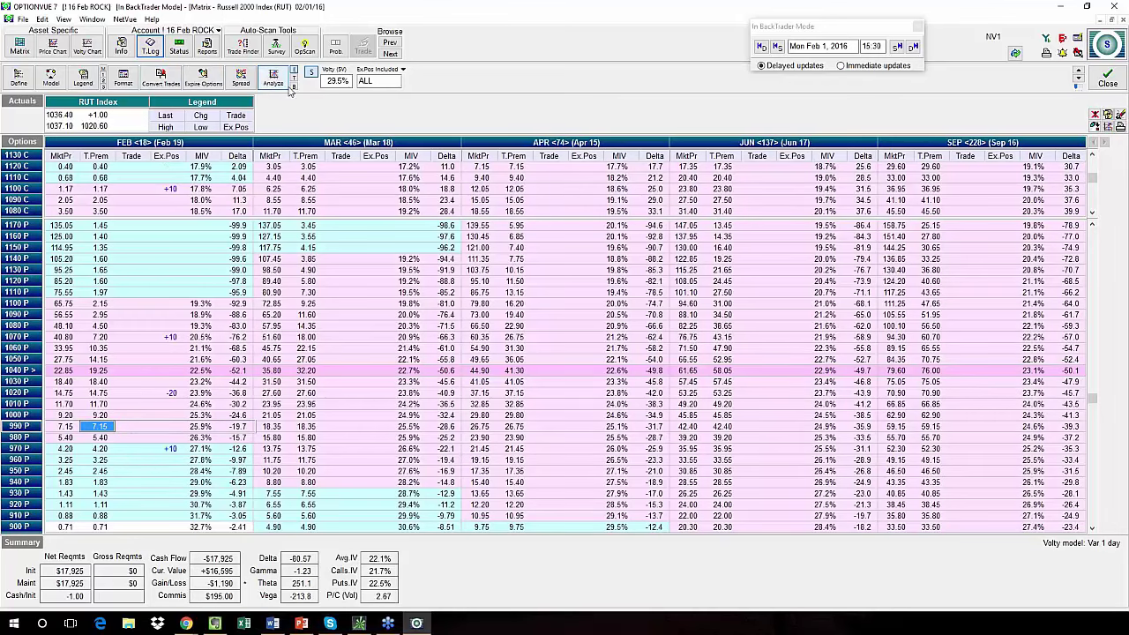
pyautogui.click(274, 78)
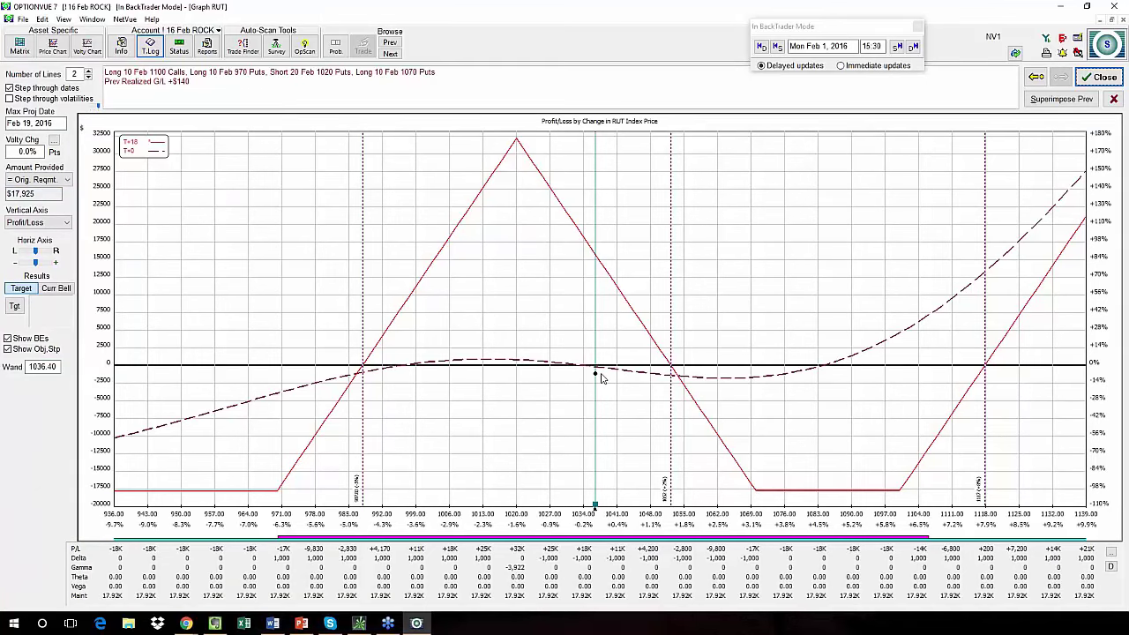
# Close the ROCK profit/loss graph and advance the backtest to February 5, 2016 at 15:30.
pyautogui.click(1101, 77)
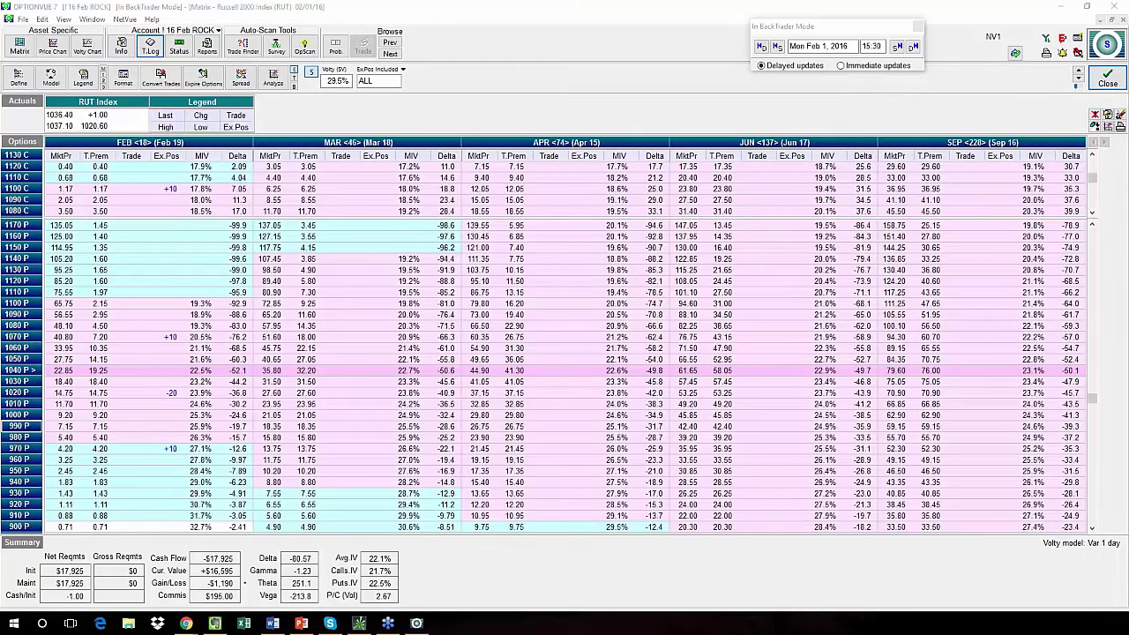
pyautogui.click(914, 47)
pyautogui.click(914, 47)
pyautogui.click(914, 47)
pyautogui.click(914, 46)
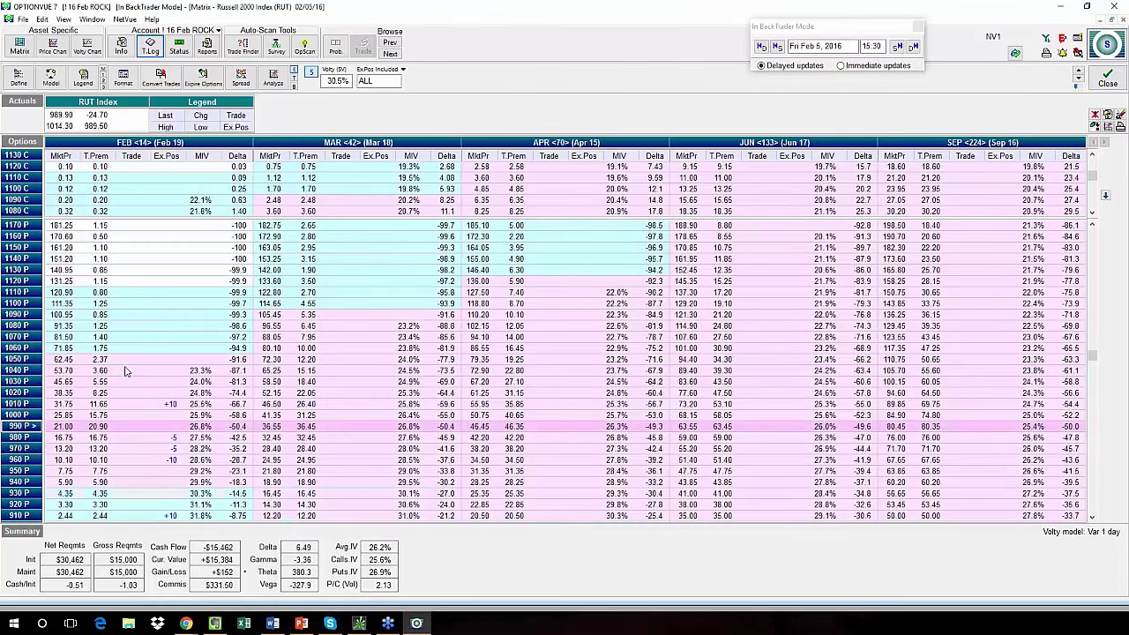
# Switch the matrix to the ROCK position before the February 5 transactions and graph its profit and loss.
pyautogui.click(1095, 115)
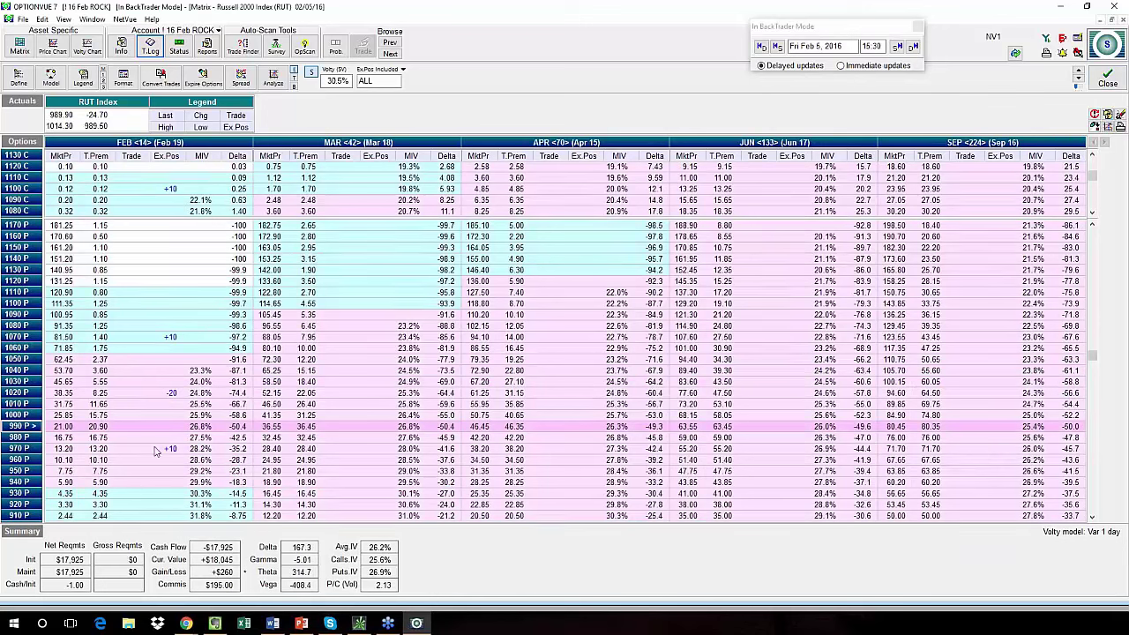
pyautogui.click(274, 79)
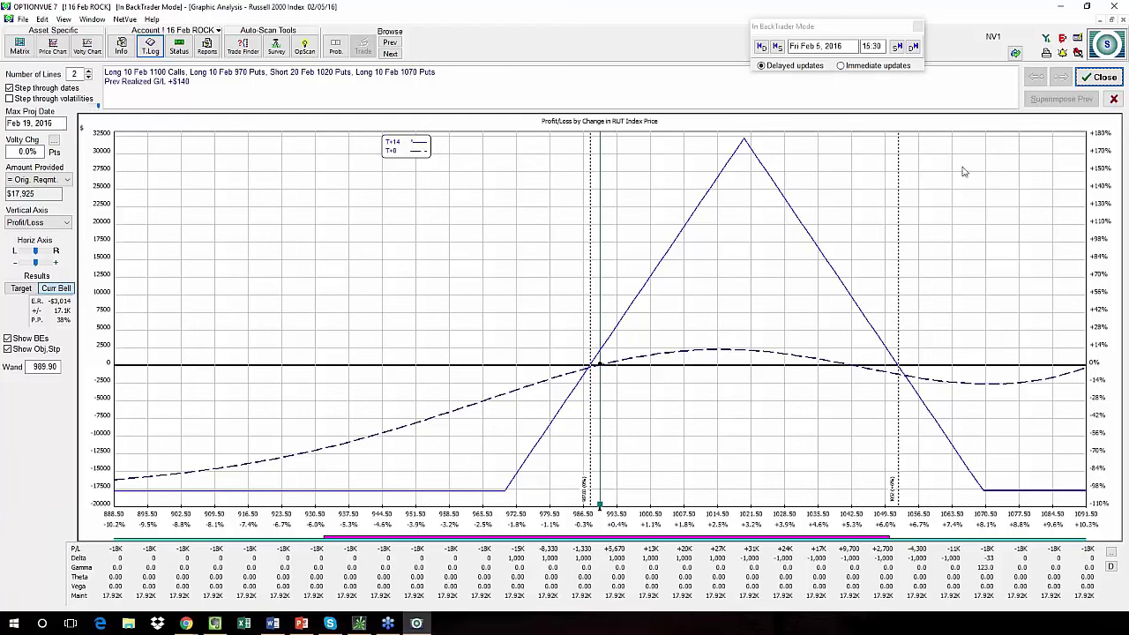
pyautogui.click(1099, 78)
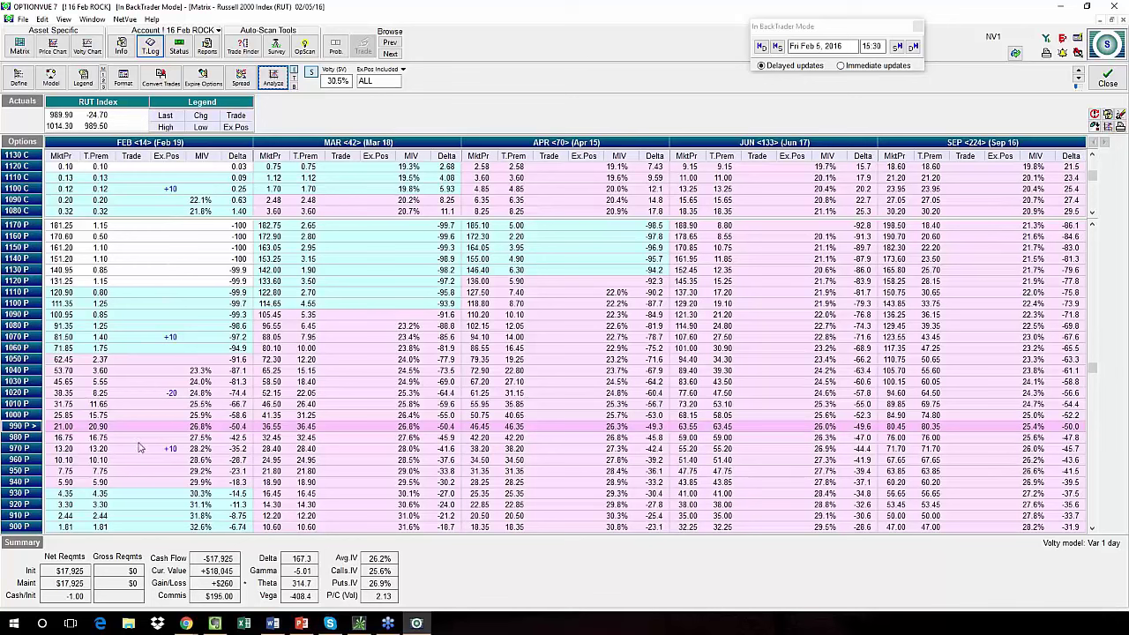
# Switch the matrix to the ROCK position after the February 5 transactions, locate its Feb 930 call and graph its profit and loss.
pyautogui.click(1088, 115)
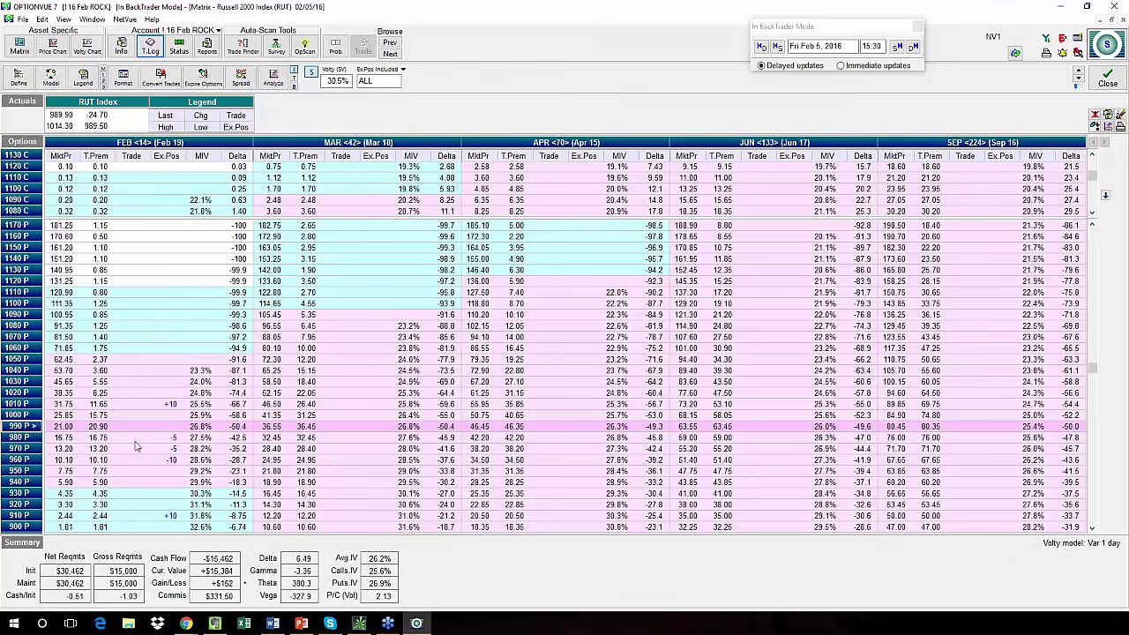
pyautogui.scroll(-6, 141, 205)
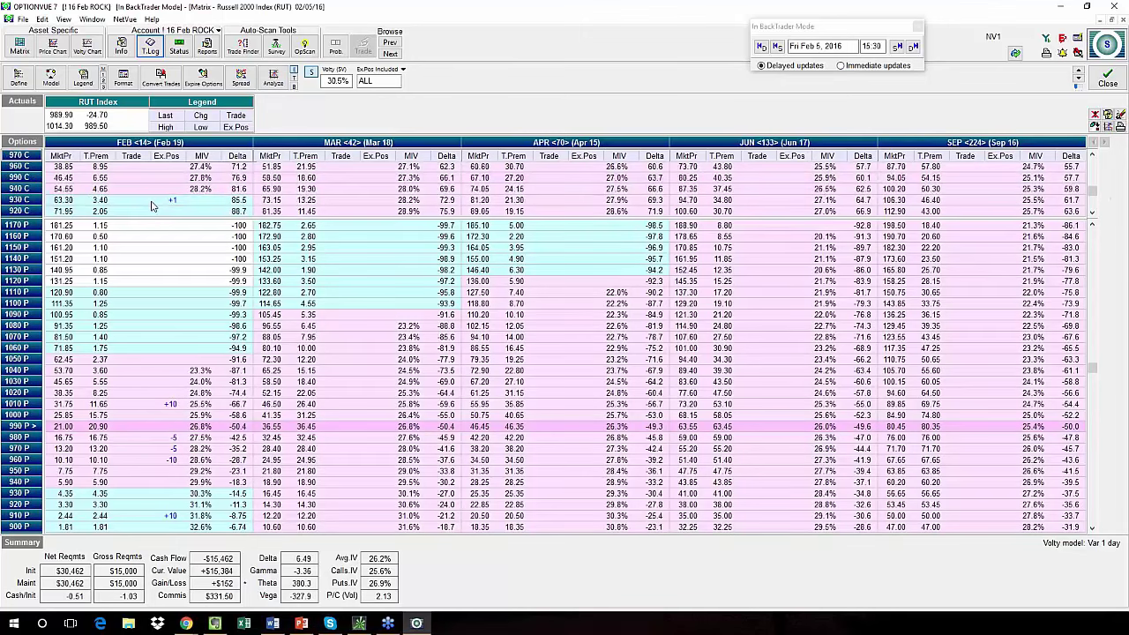
pyautogui.scroll(2, 28, 196)
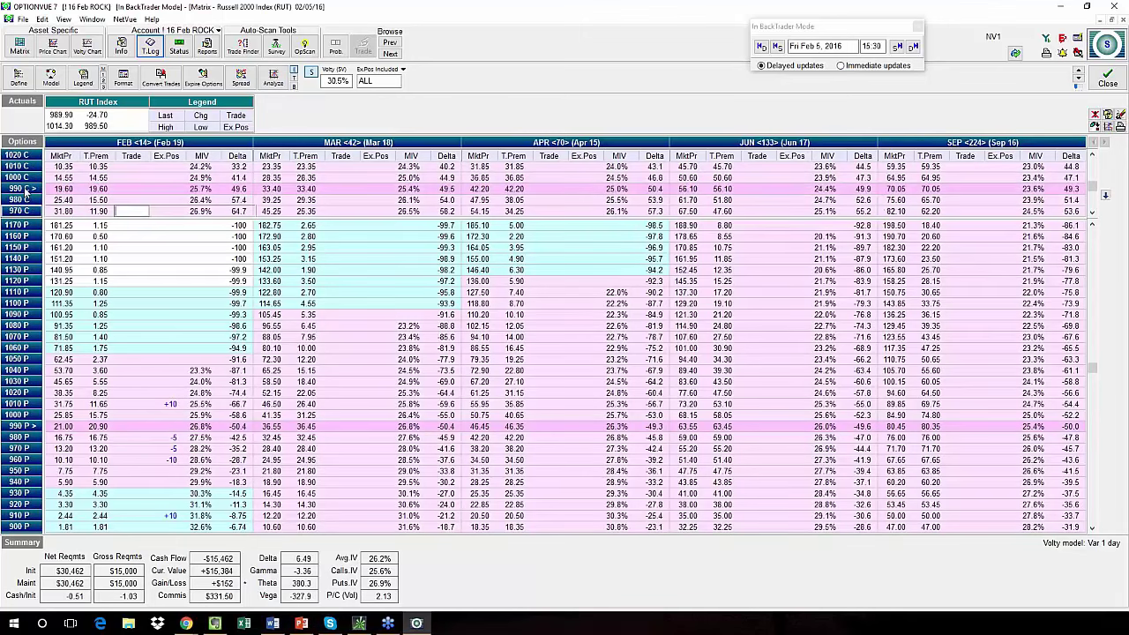
pyautogui.scroll(-3, 110, 179)
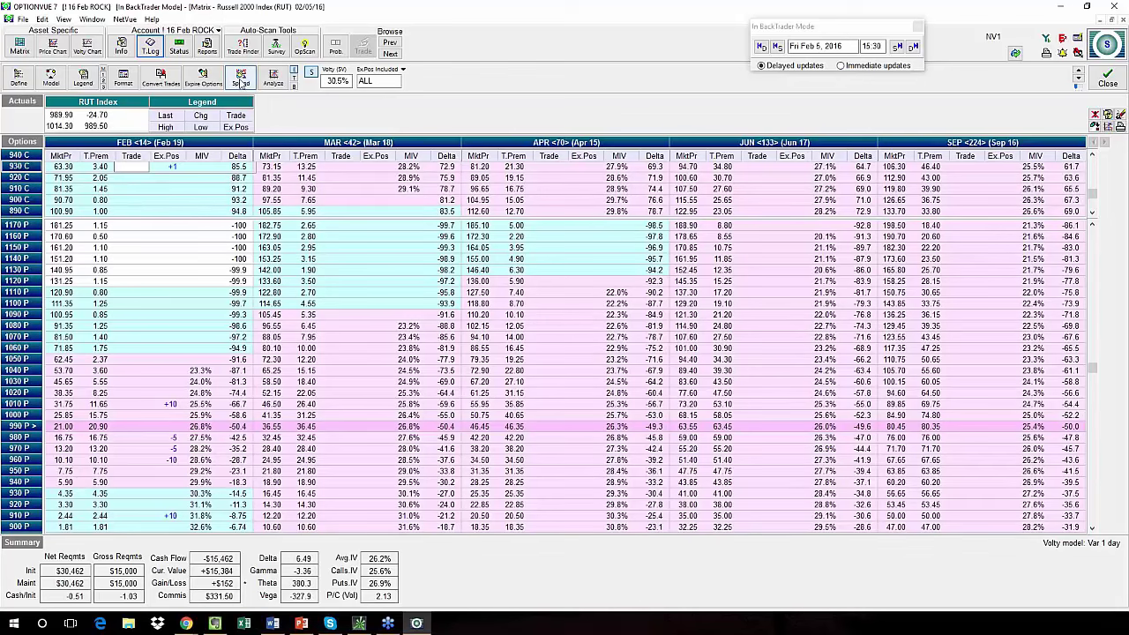
pyautogui.click(272, 78)
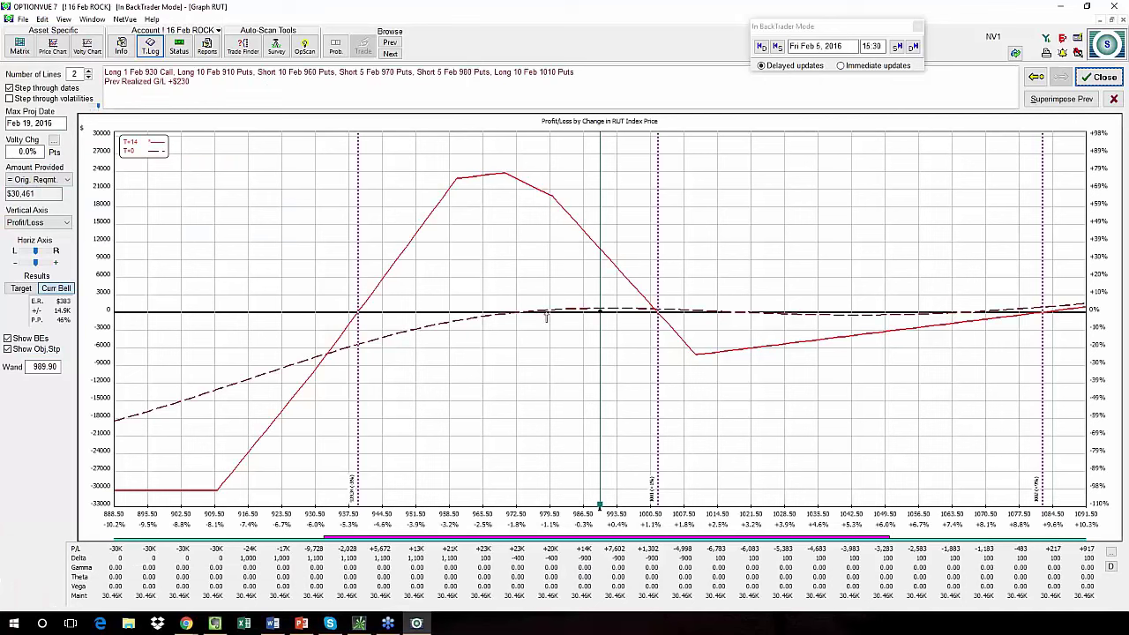
pyautogui.click(1099, 78)
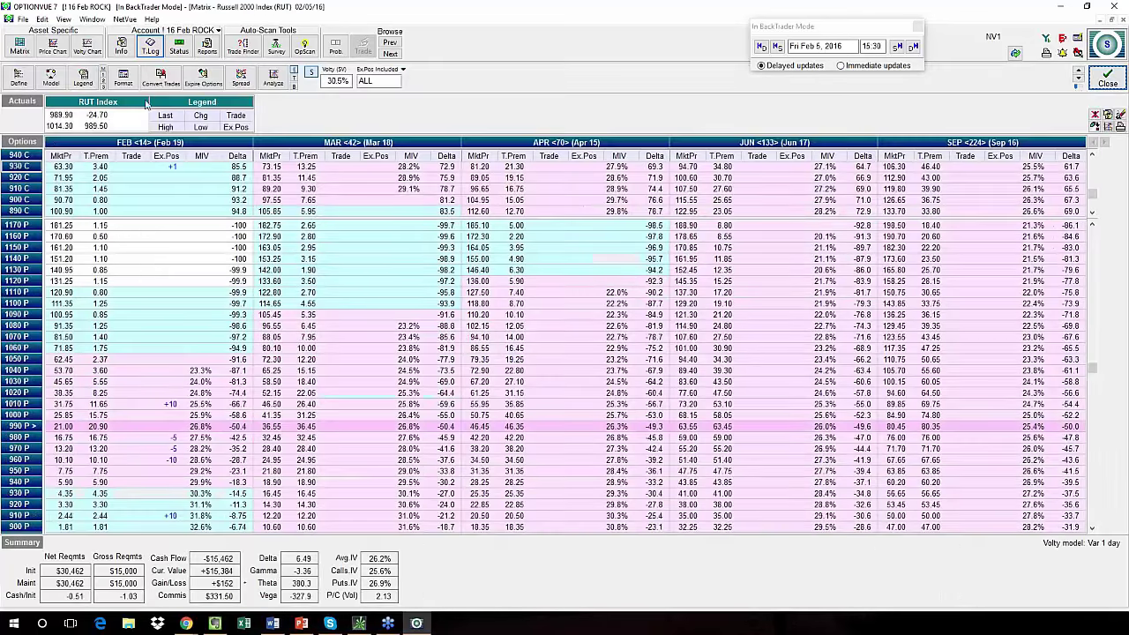
# Review the ROCK account's transaction log and examine its adjusted February put positions in the matrix.
pyautogui.click(150, 46)
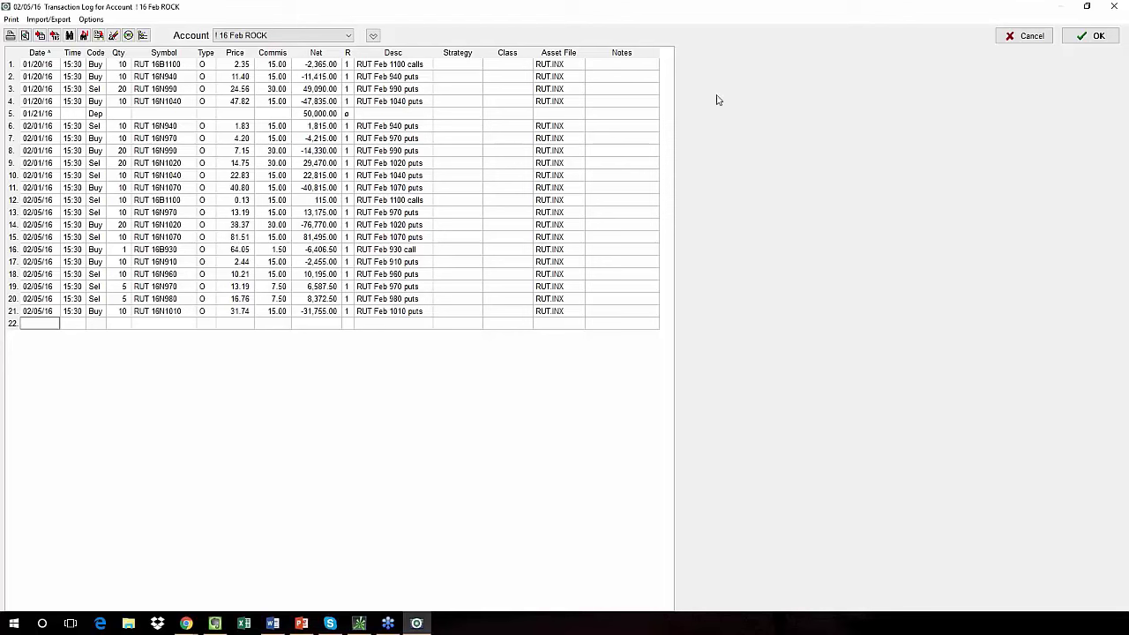
pyautogui.click(1084, 40)
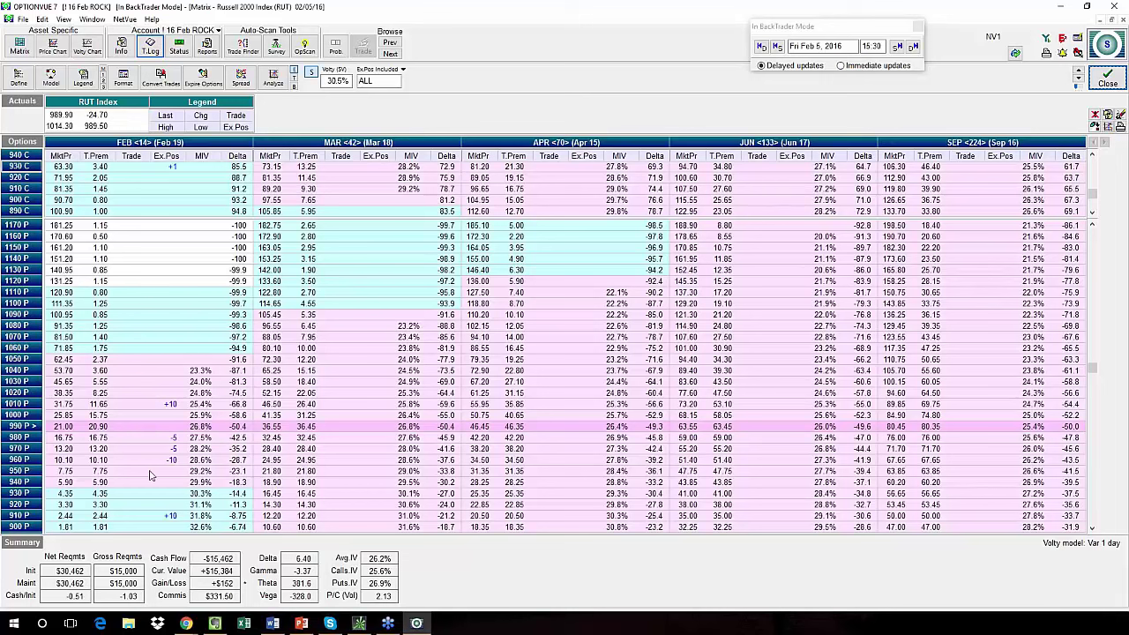
pyautogui.click(147, 394)
pyautogui.scroll(-1, 146, 400)
pyautogui.scroll(-1, 146, 400)
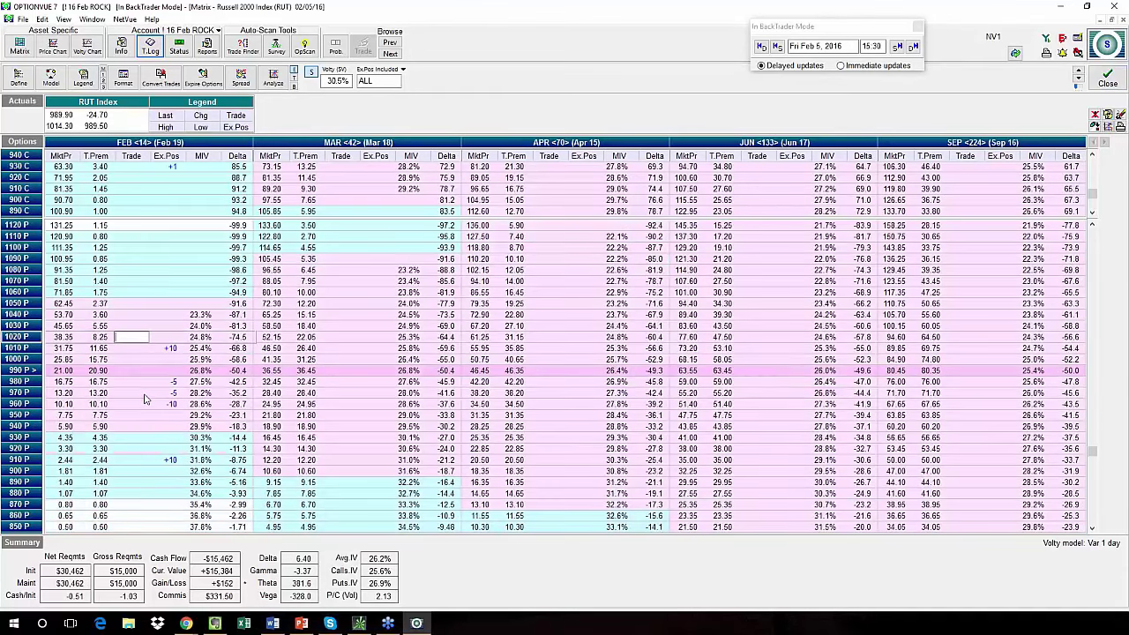
pyautogui.scroll(2, 171, 350)
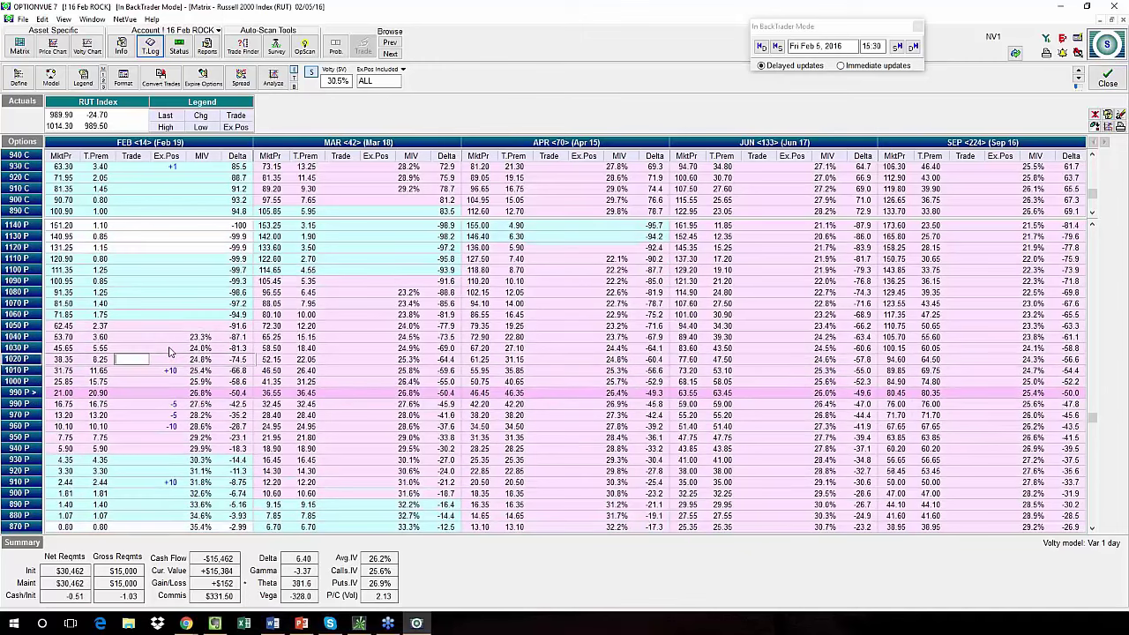
pyautogui.scroll(-2, 171, 350)
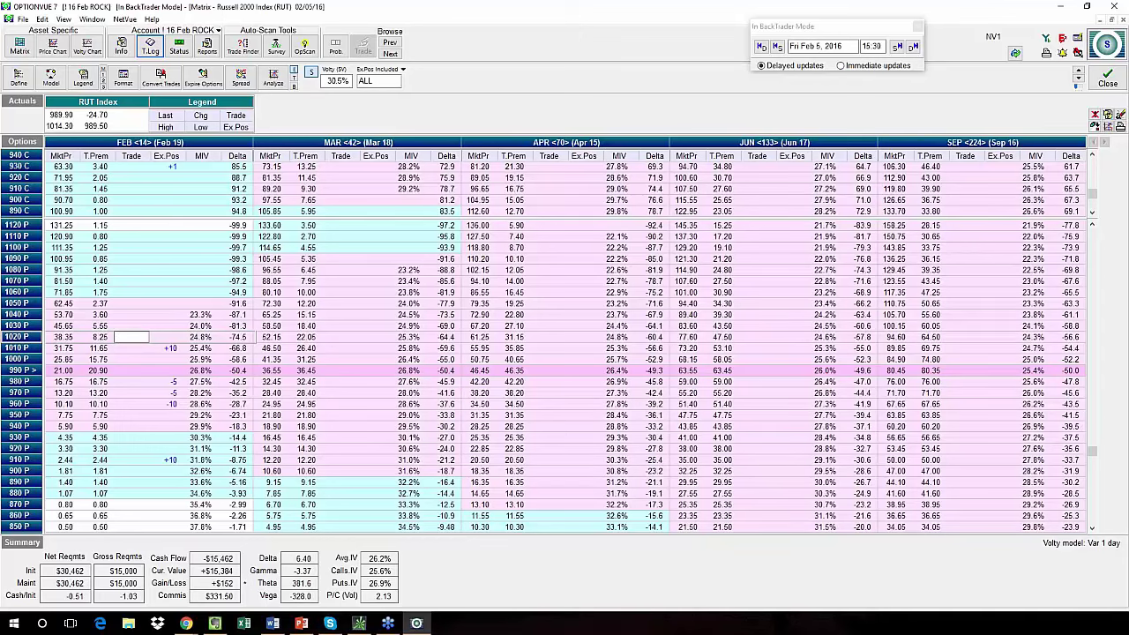
# Graph the adjusted ROCK position with a horizontal axis interval of 10.00 and move the price wand to about 970.16.
pyautogui.click(273, 78)
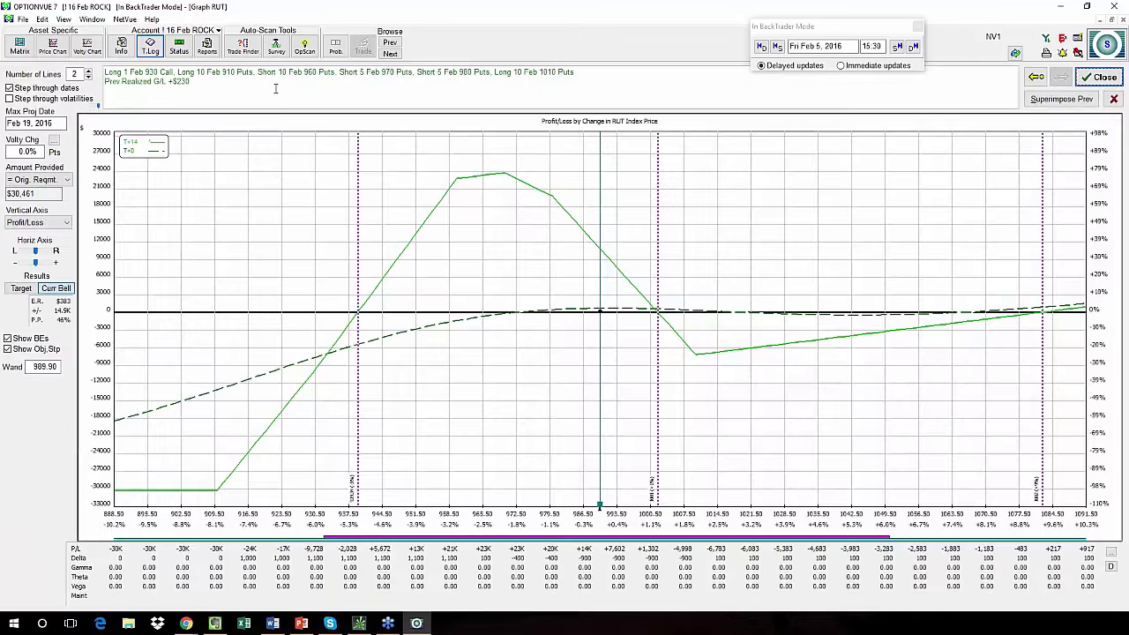
pyautogui.doubleClick(546, 348)
pyautogui.doubleClick(572, 311)
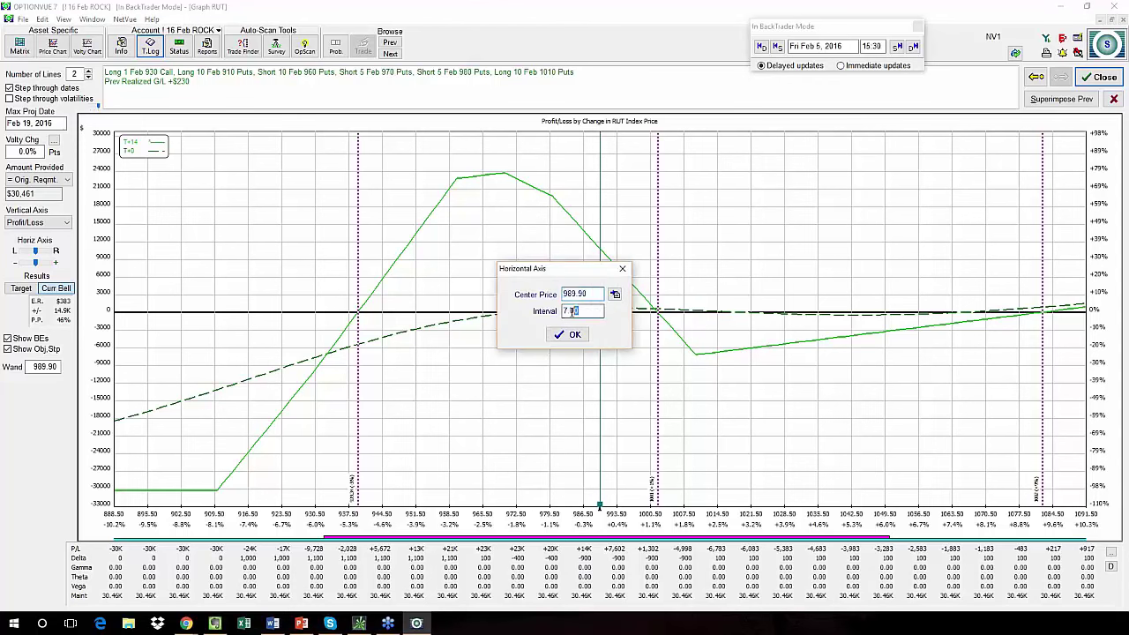
pyautogui.write('10.00')
pyautogui.hotkey('shift', 'Home')
pyautogui.click(566, 335)
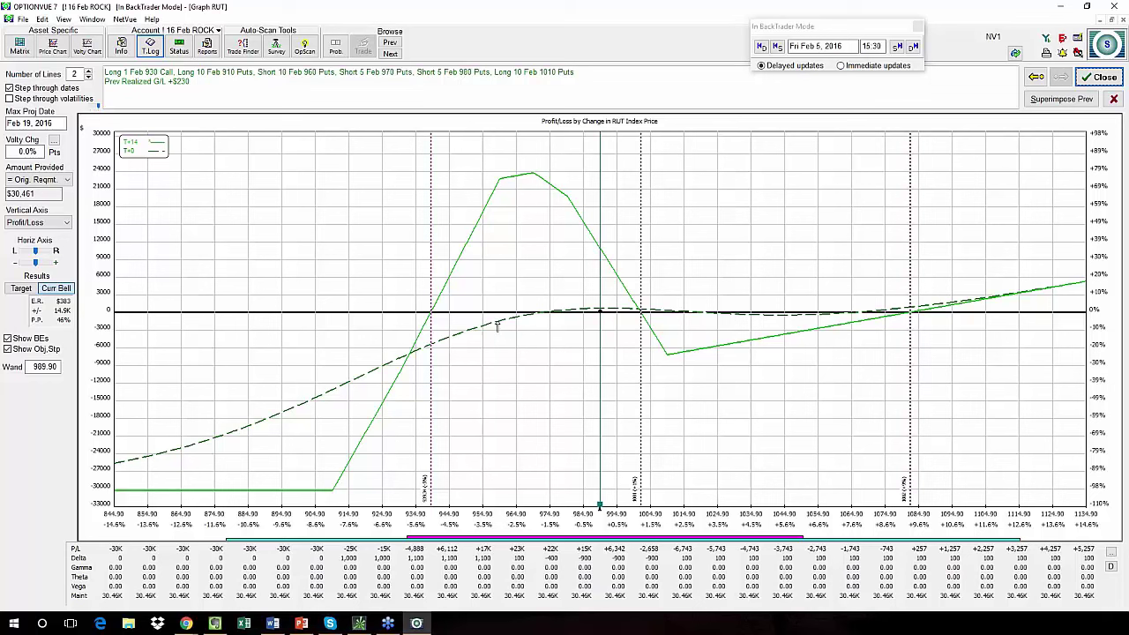
pyautogui.moveTo(600, 506); pyautogui.dragTo(534, 506)
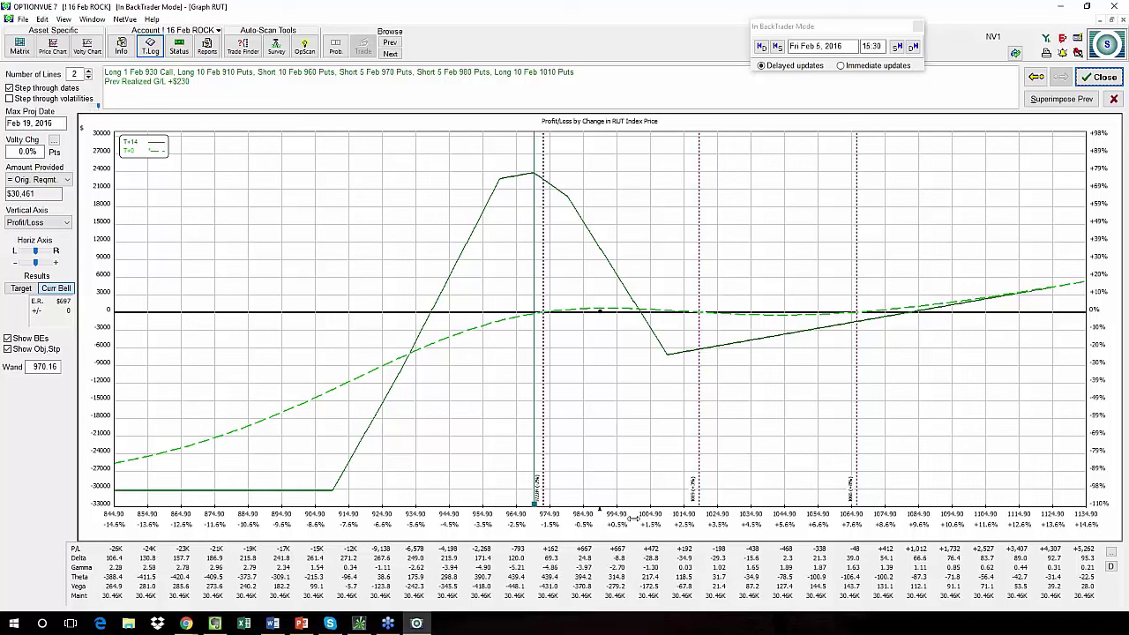
pyautogui.click(1100, 77)
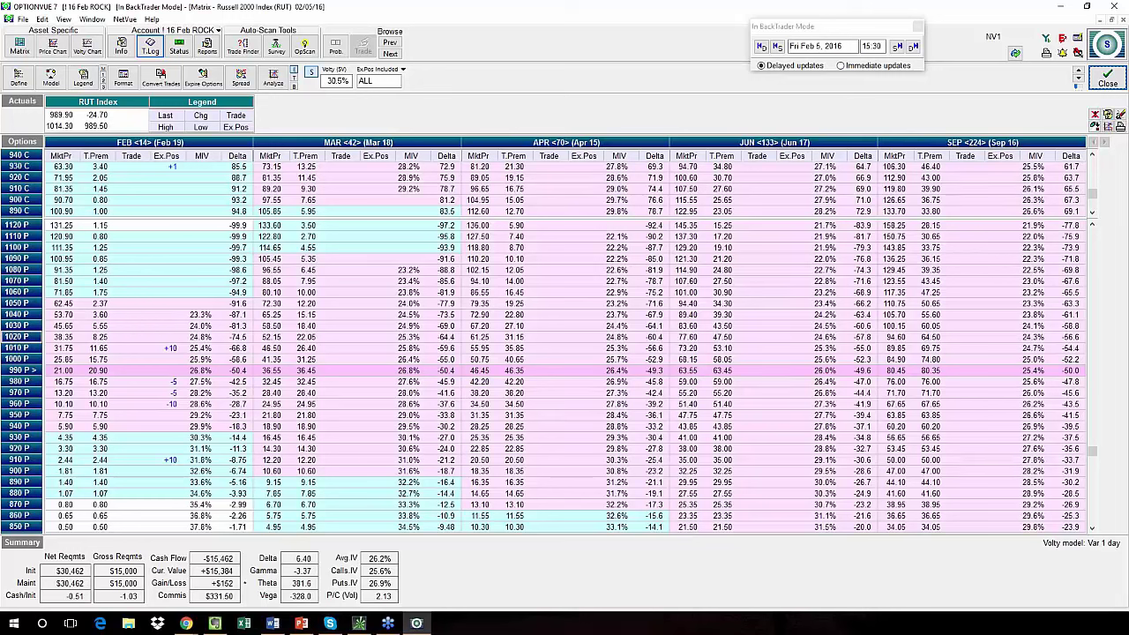
# Switch to the ! 16 Feb V Condor account and show its position before the February 5 transactions.
pyautogui.click(187, 624)
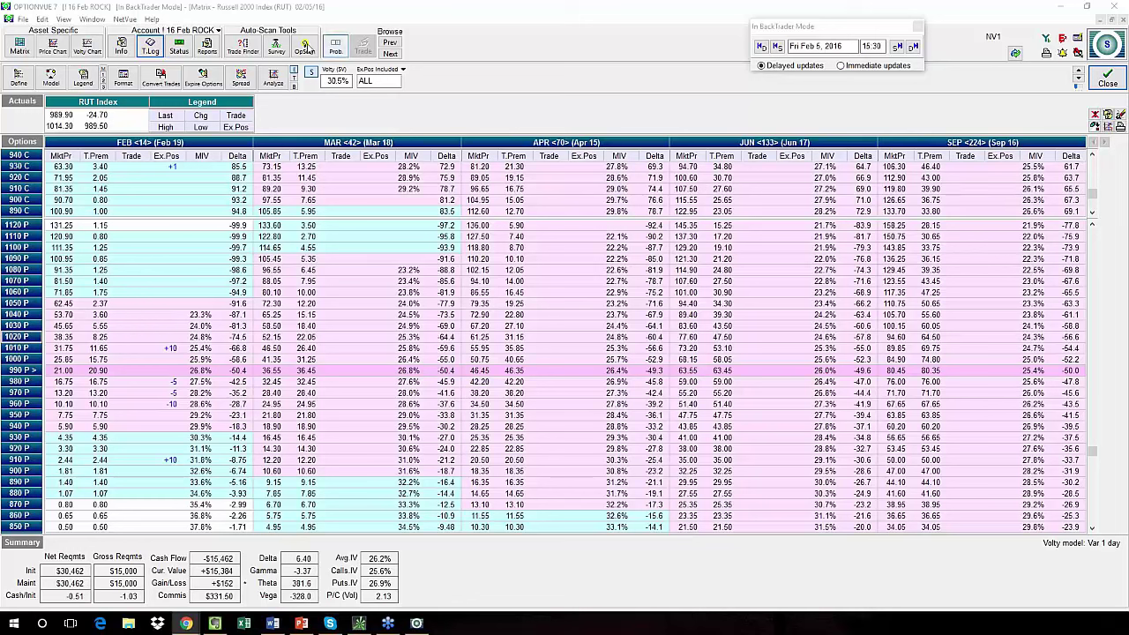
pyautogui.click(176, 31)
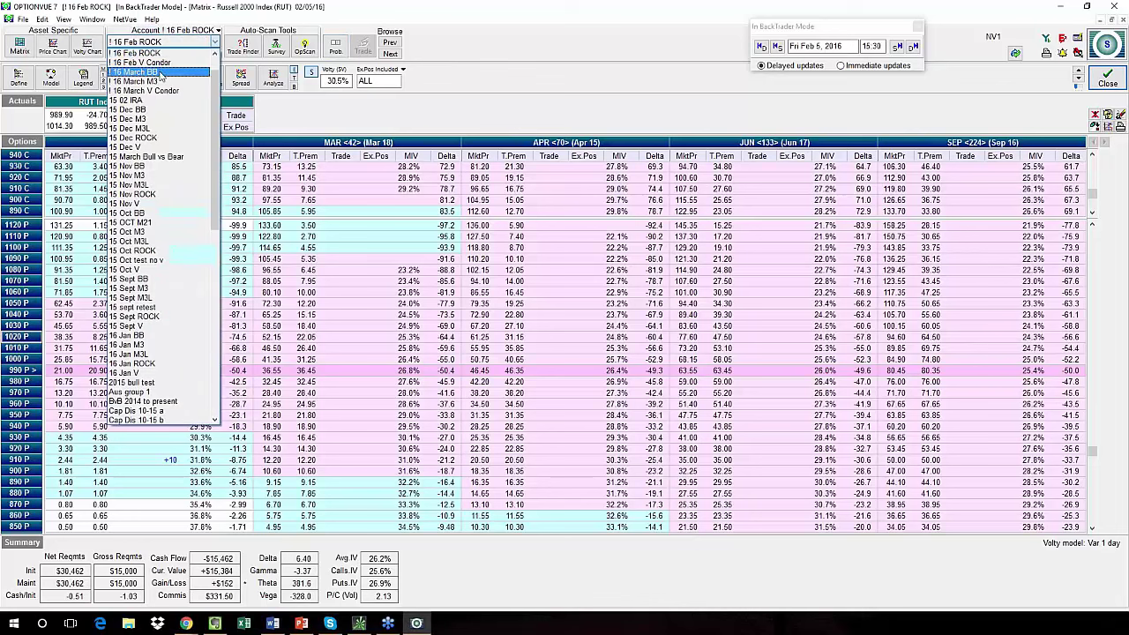
pyautogui.click(161, 63)
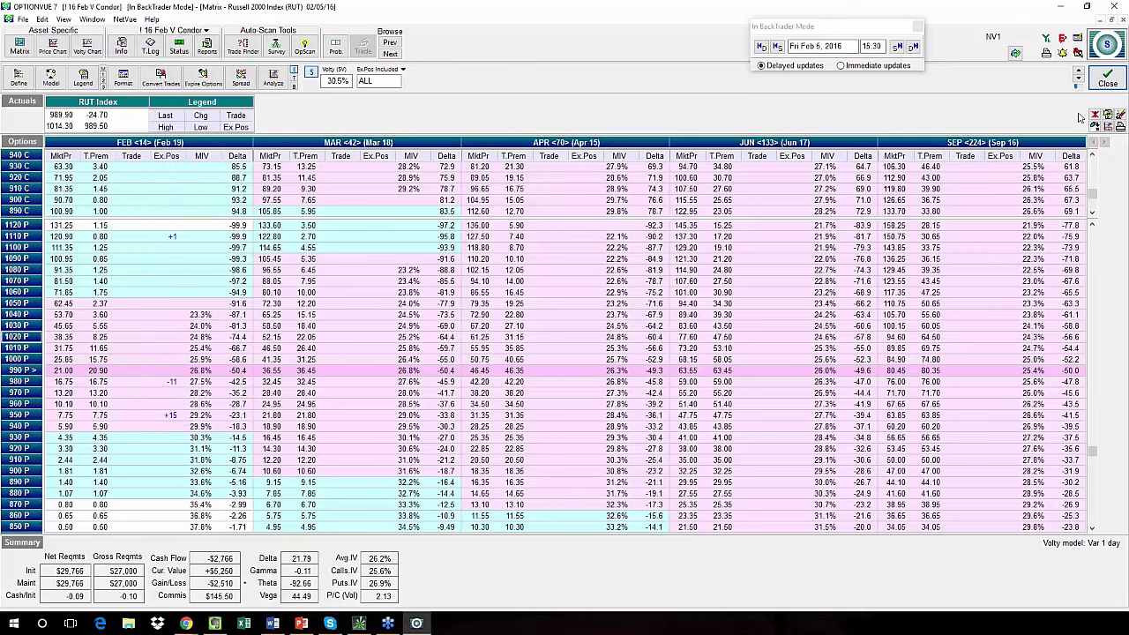
pyautogui.click(1094, 116)
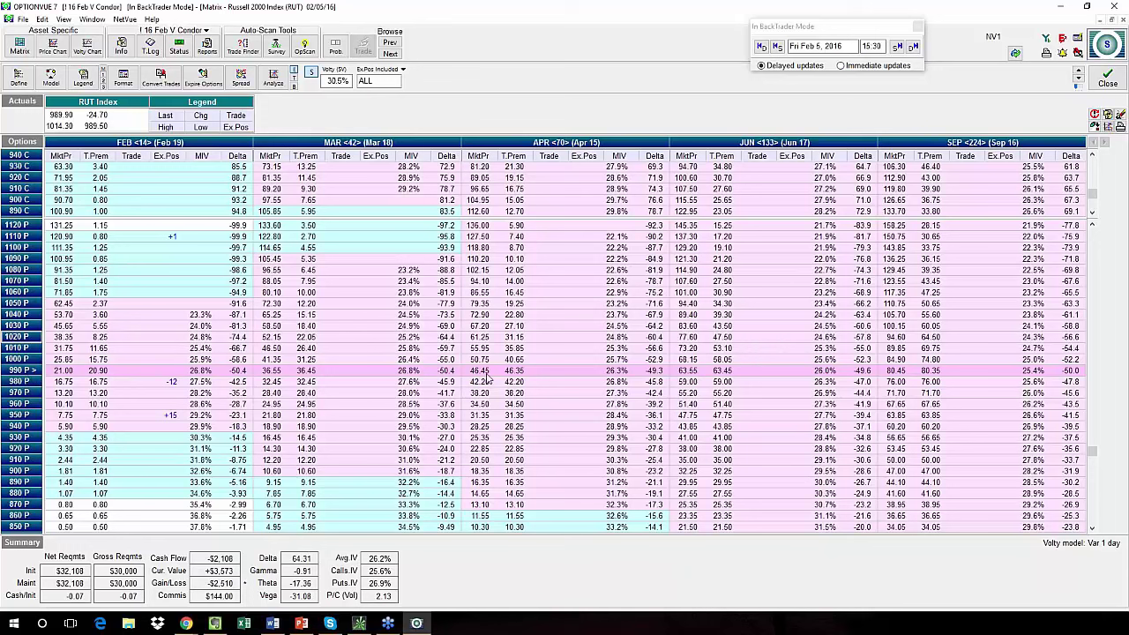
# Switch the matrix to the V Condor position after the February 5 transactions and graph its profit and loss.
pyautogui.click(1094, 116)
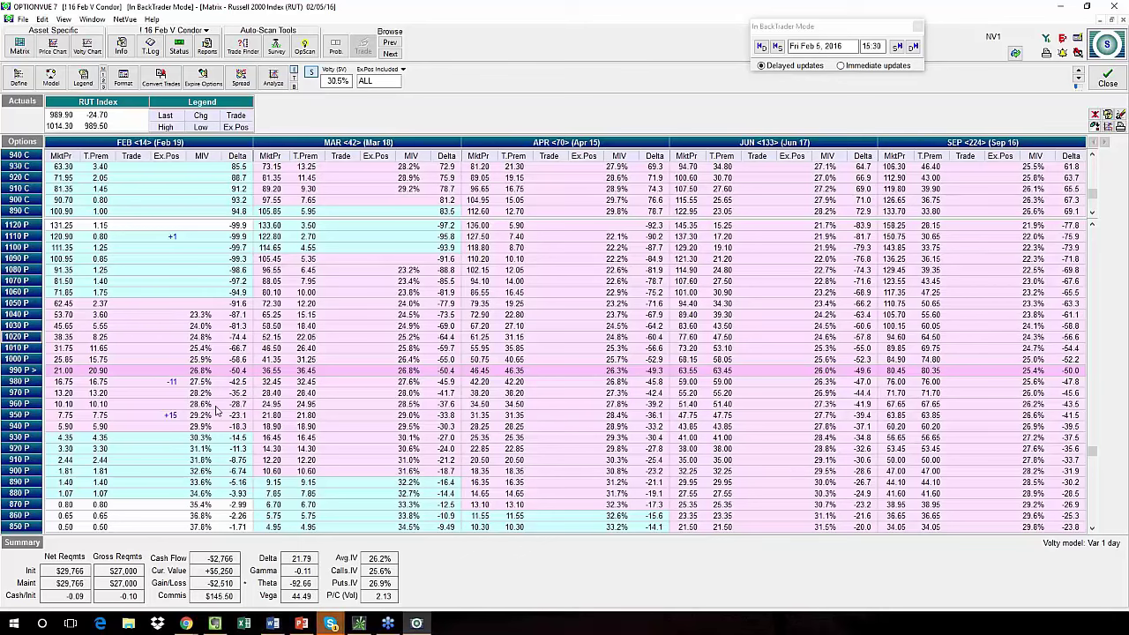
pyautogui.click(280, 87)
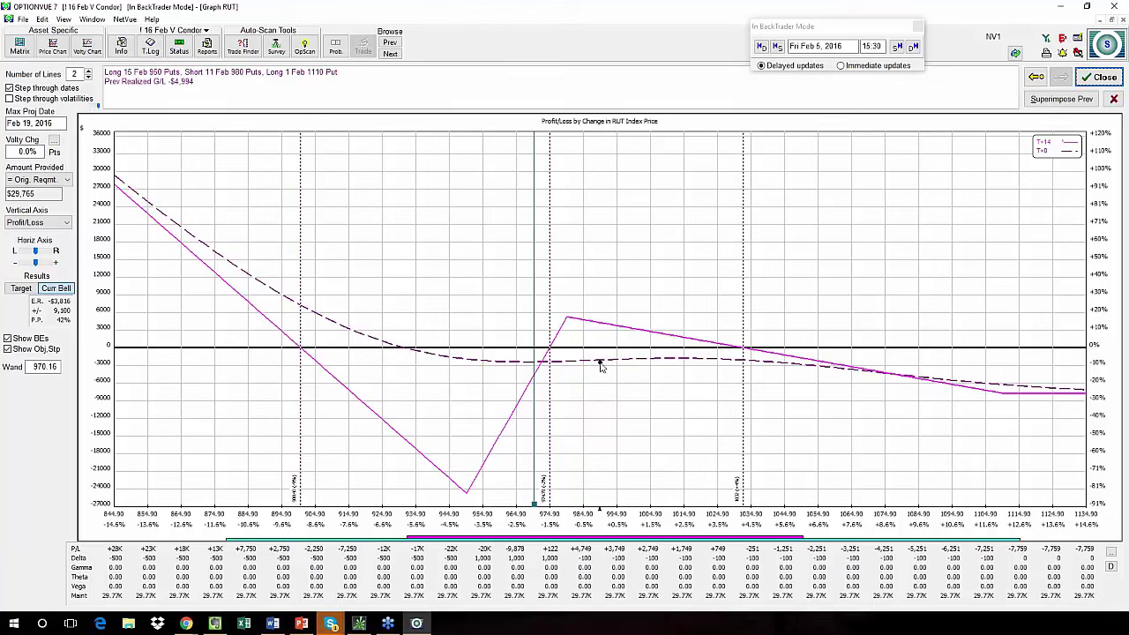
pyautogui.click(1087, 80)
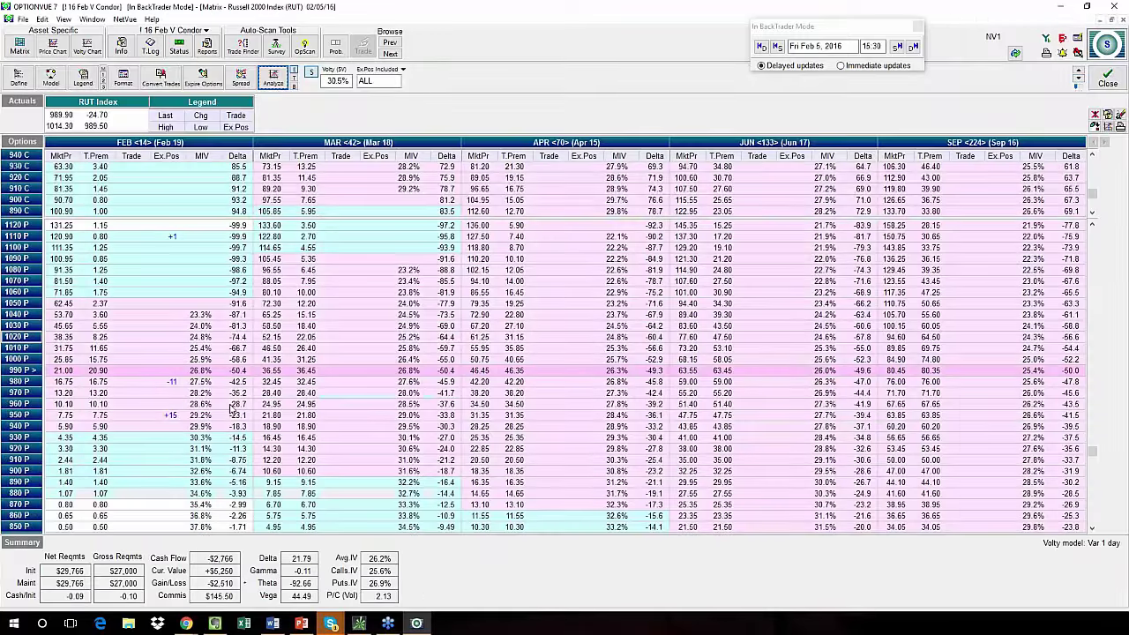
# Examine the V Condor account's February puts and calls in the matrix and review its transaction log.
pyautogui.click(211, 441)
pyautogui.scroll(2, 212, 448)
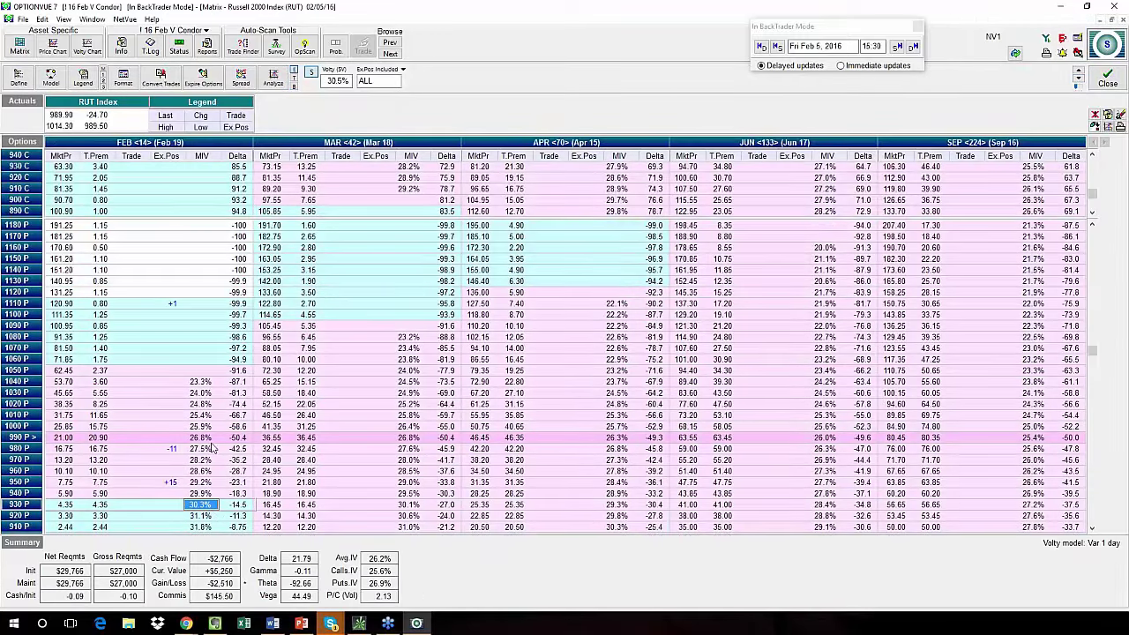
pyautogui.click(212, 448)
pyautogui.scroll(1, 212, 448)
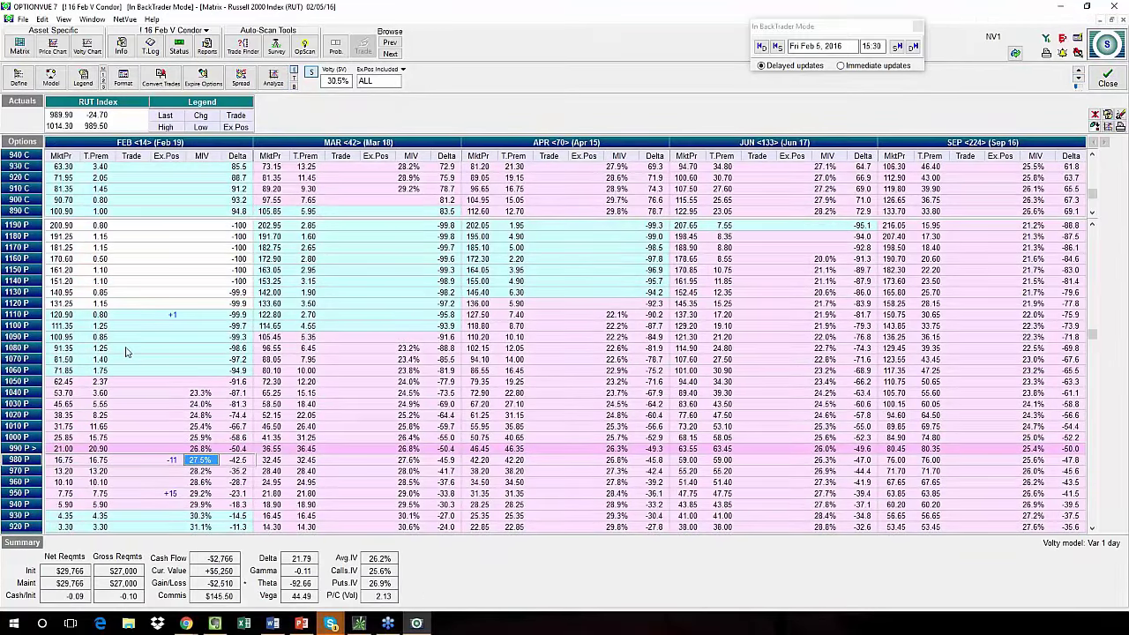
pyautogui.scroll(1, 147, 313)
pyautogui.click(146, 199)
pyautogui.scroll(1, 145, 200)
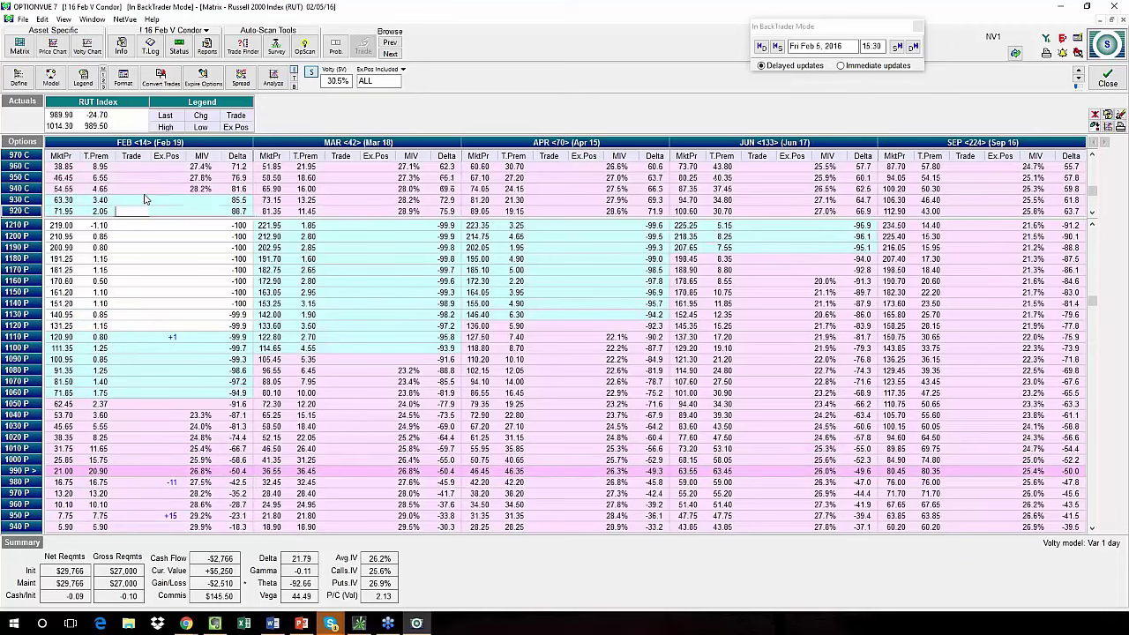
pyautogui.scroll(3, 146, 200)
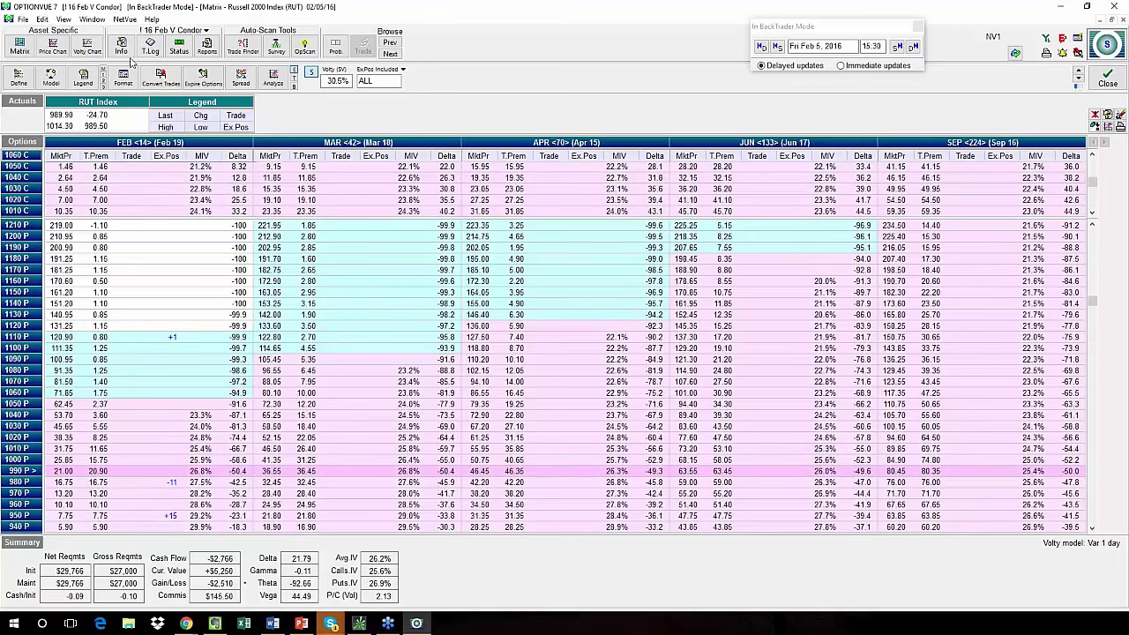
pyautogui.click(150, 46)
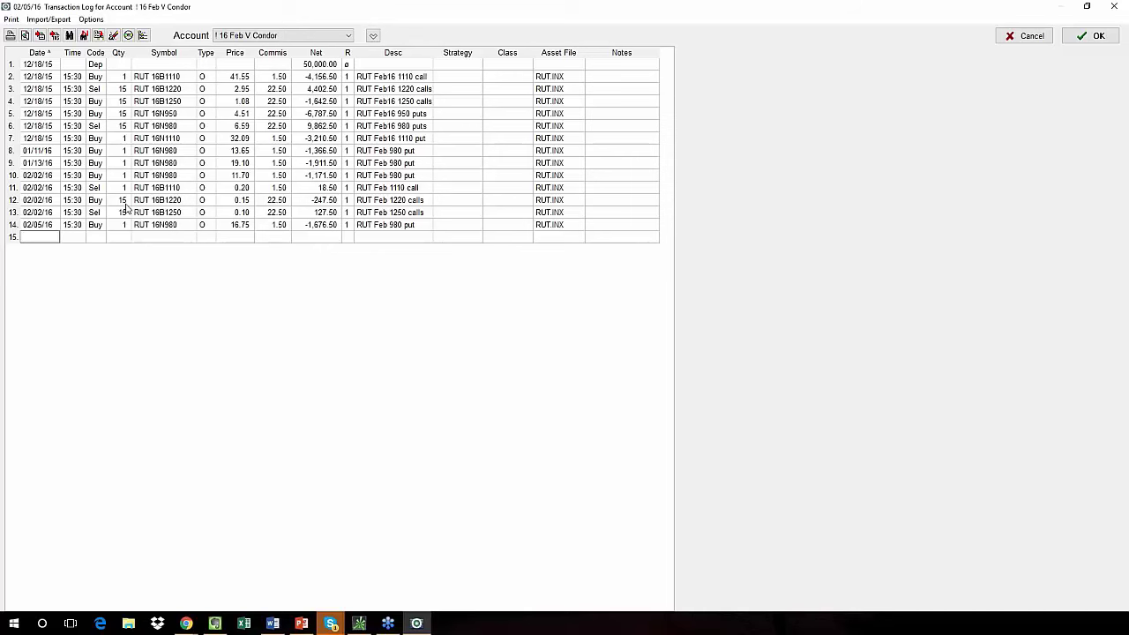
pyautogui.click(1091, 36)
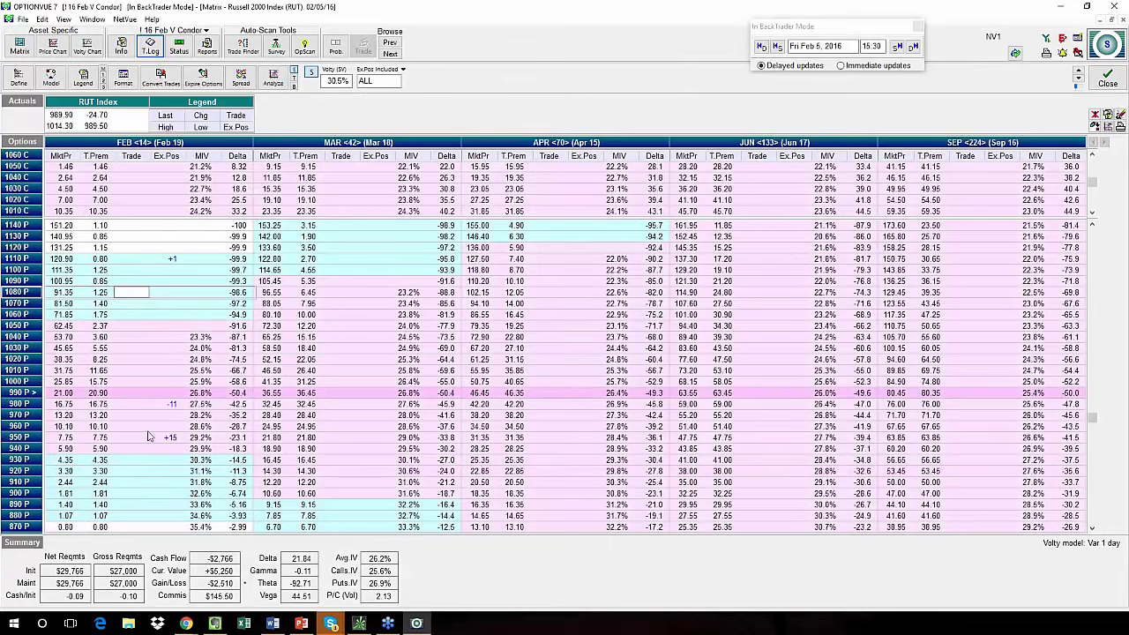
# Switch to the ! 16 March M3 account, move the backtest date back to Mon Feb 1, 2016 and review the March put position.
pyautogui.click(172, 31)
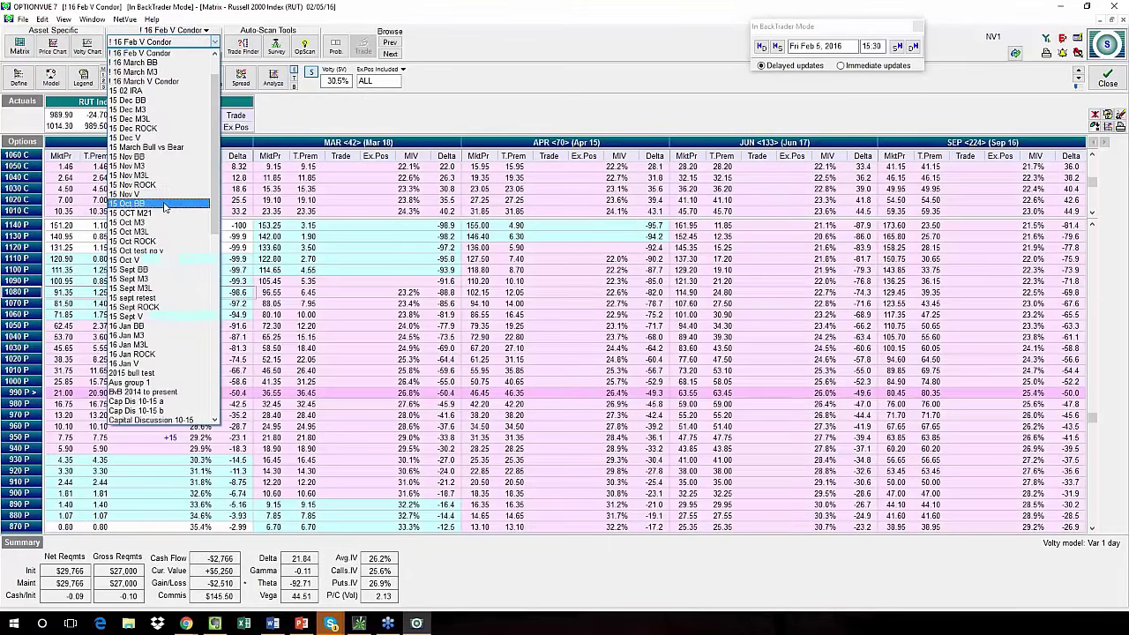
pyautogui.click(153, 73)
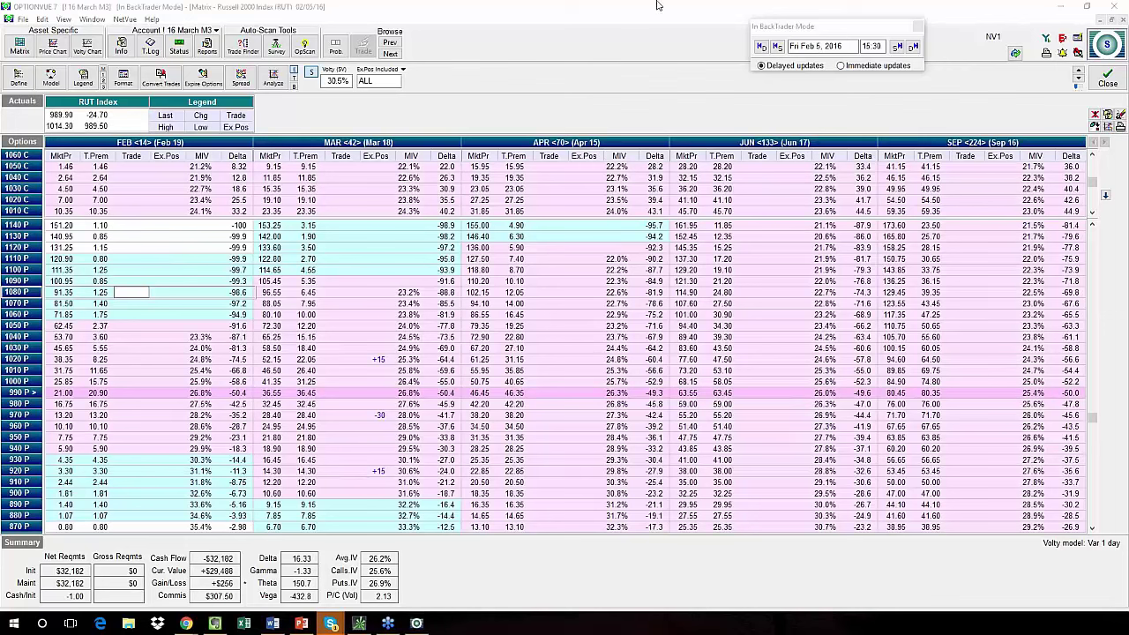
pyautogui.click(760, 47)
pyautogui.click(759, 47)
pyautogui.click(760, 47)
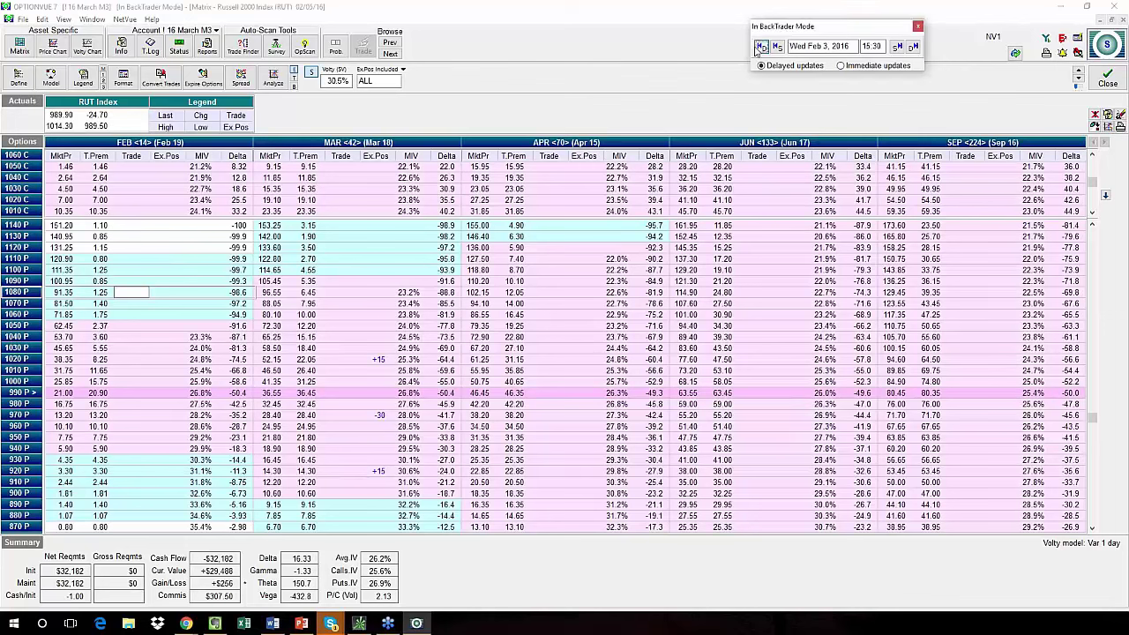
pyautogui.click(760, 47)
pyautogui.click(760, 46)
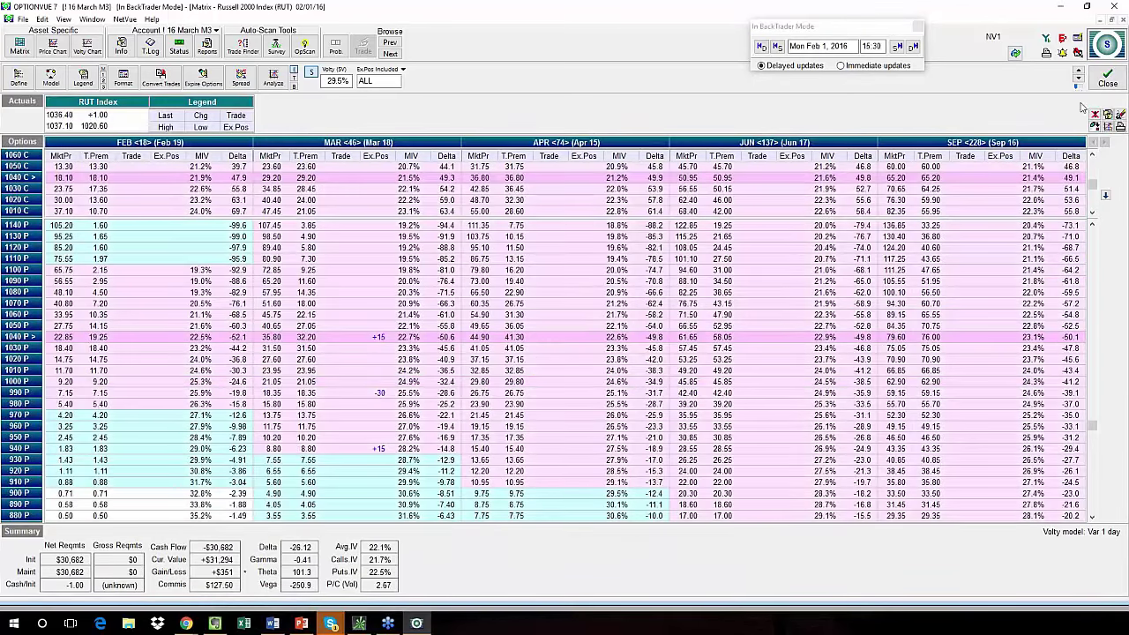
pyautogui.click(329, 427)
pyautogui.scroll(-1, 344, 429)
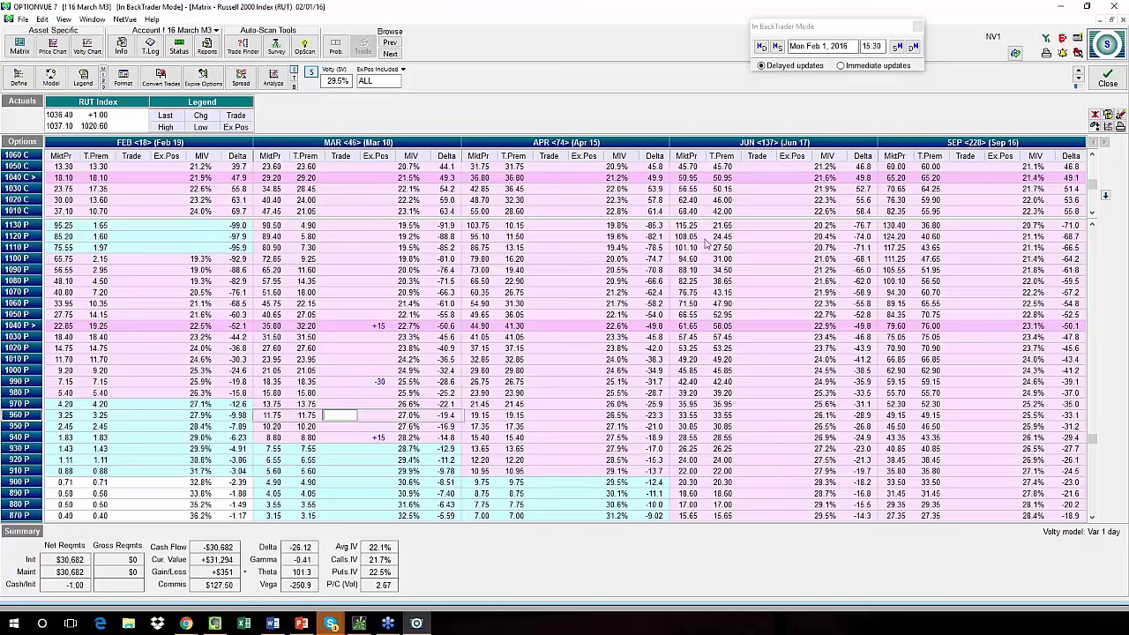
# Advance the backtest to Fri Feb 5, 2016 and graph the March M3 position after that day's transactions.
pyautogui.click(914, 47)
pyautogui.click(914, 46)
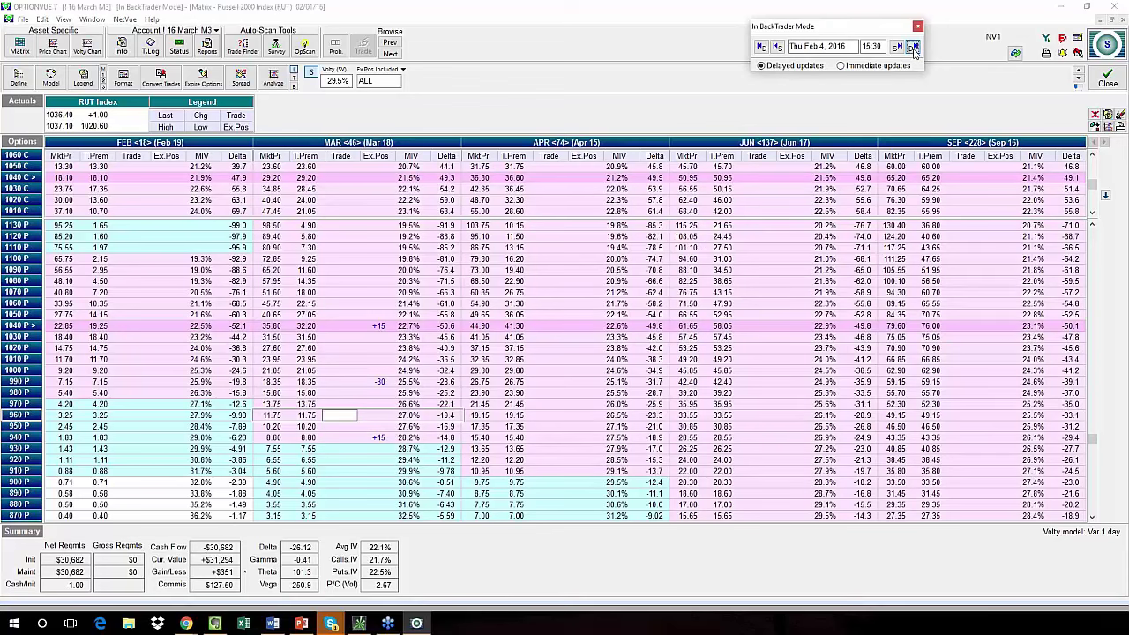
pyautogui.click(914, 47)
pyautogui.click(914, 47)
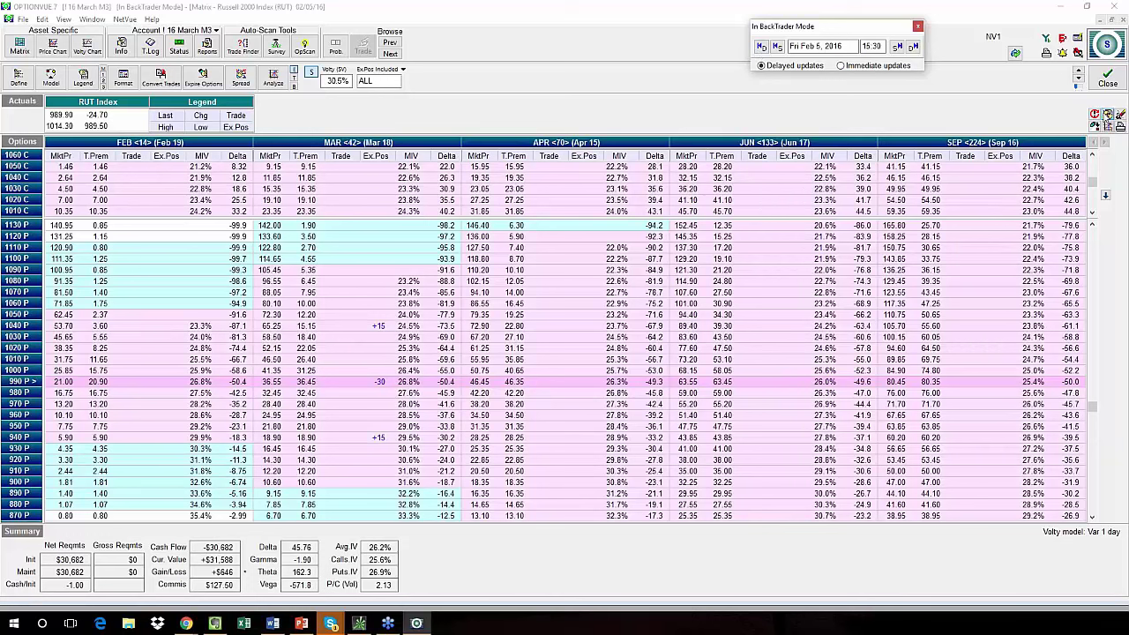
pyautogui.click(1097, 116)
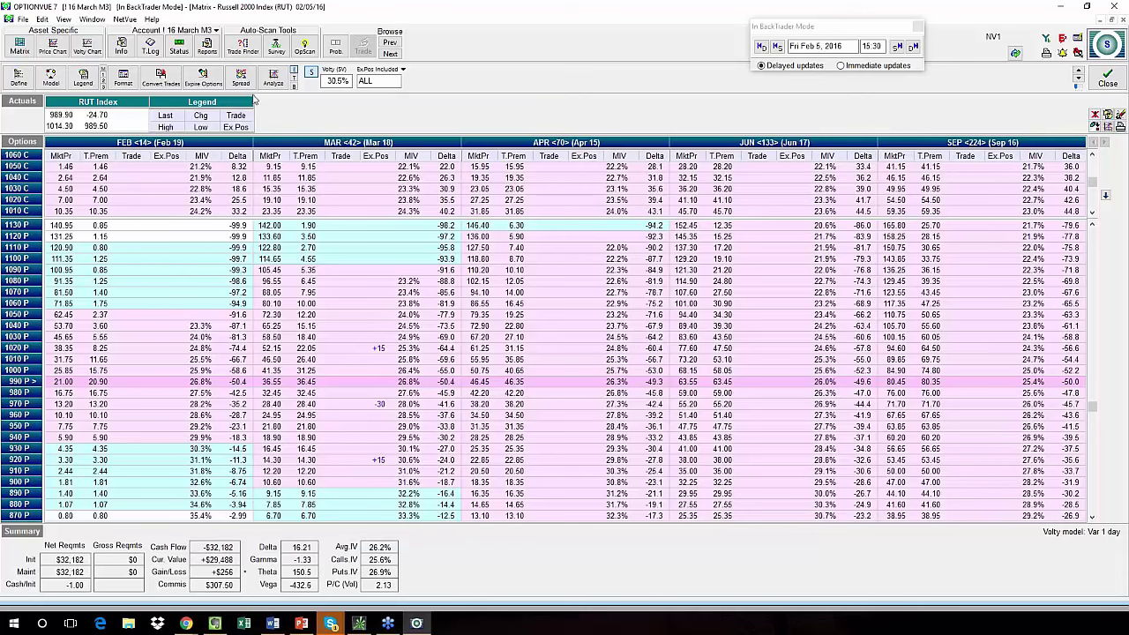
pyautogui.click(273, 76)
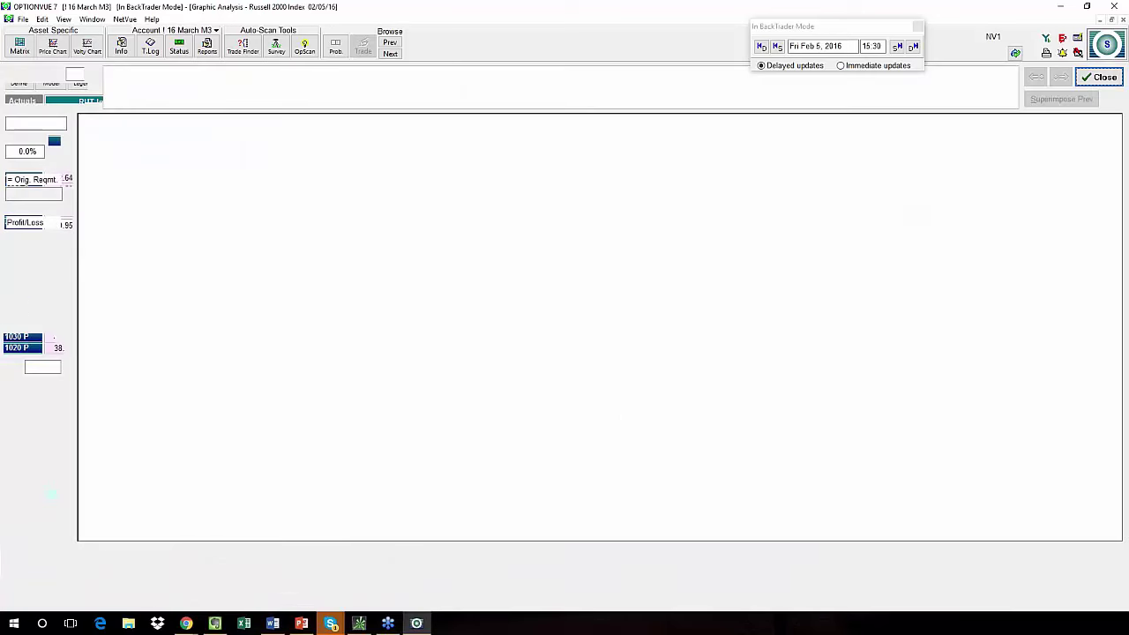
pyautogui.click(1101, 77)
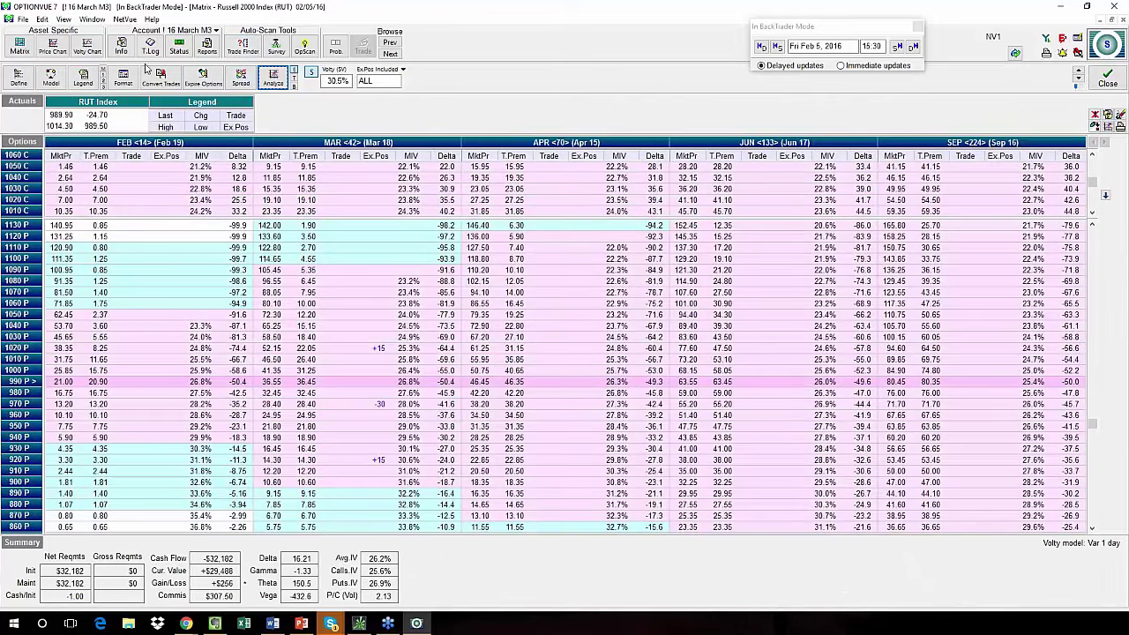
# Graph the March M3 position before the February 5 transactions with the previous graph superimposed, and return the matrix to the post-transaction position.
pyautogui.hotkey('ctrl', 'Up')
pyautogui.hotkey('ctrl', 'Up')
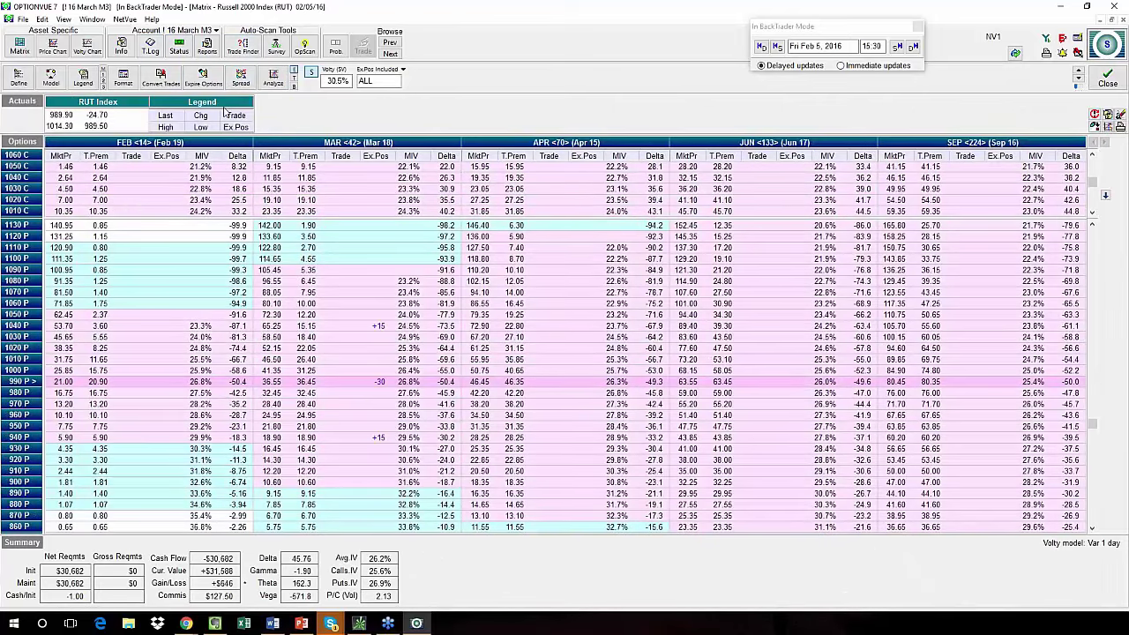
pyautogui.click(274, 77)
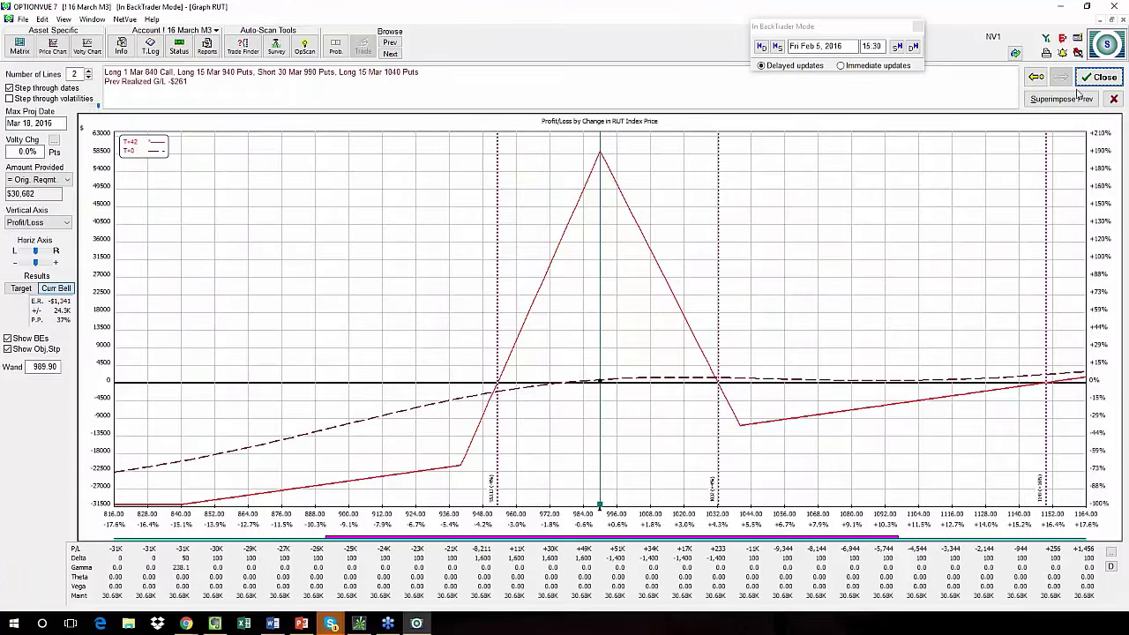
pyautogui.click(1062, 99)
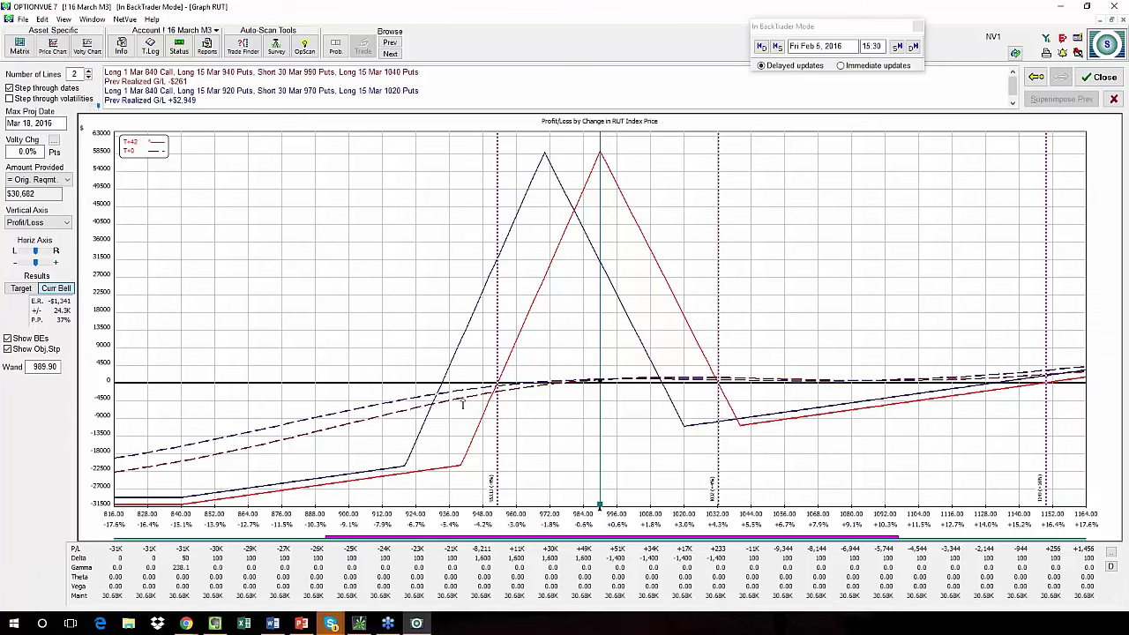
pyautogui.click(1099, 76)
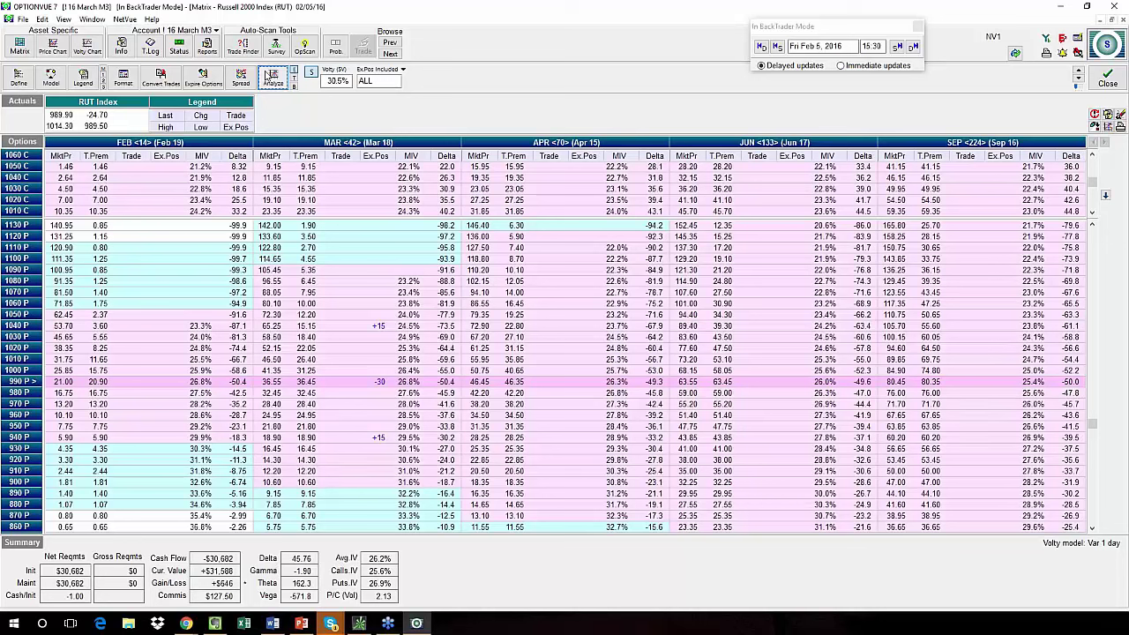
pyautogui.click(271, 78)
pyautogui.click(1094, 126)
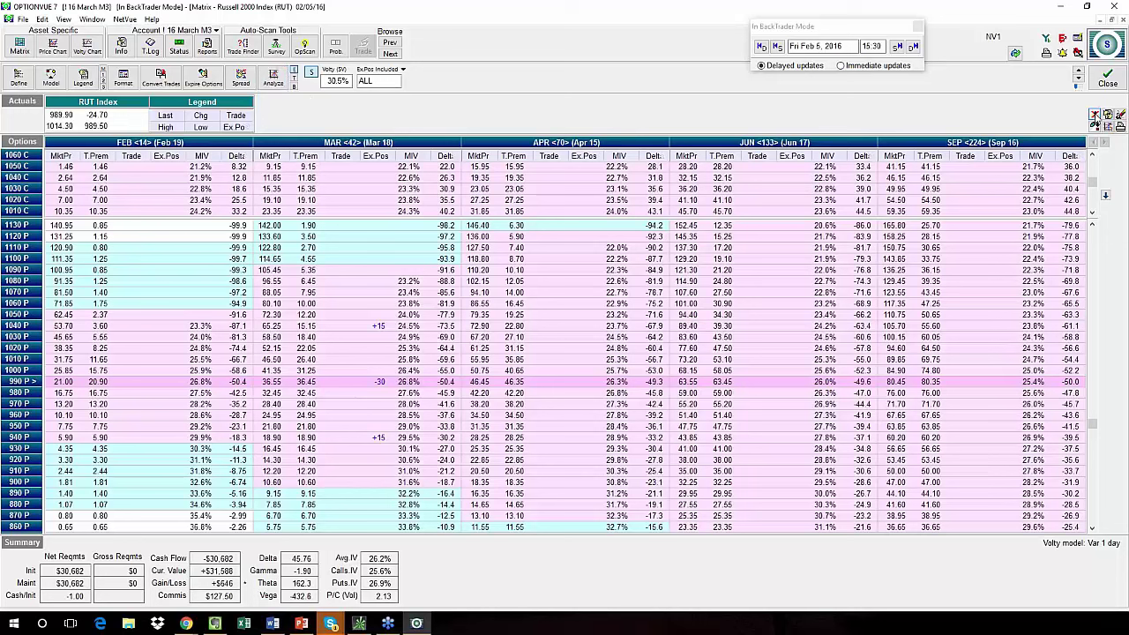
# Switch to the ! 16 March BB account and show its March put position on Mon Feb 1, 2016.
pyautogui.click(192, 33)
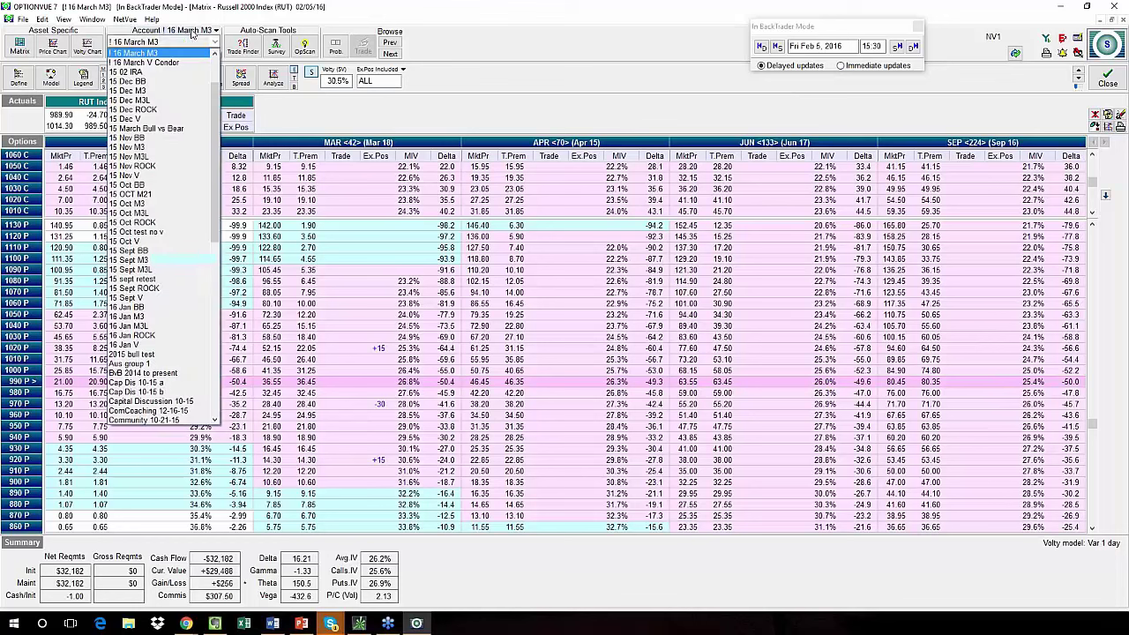
pyautogui.scroll(2, 211, 95)
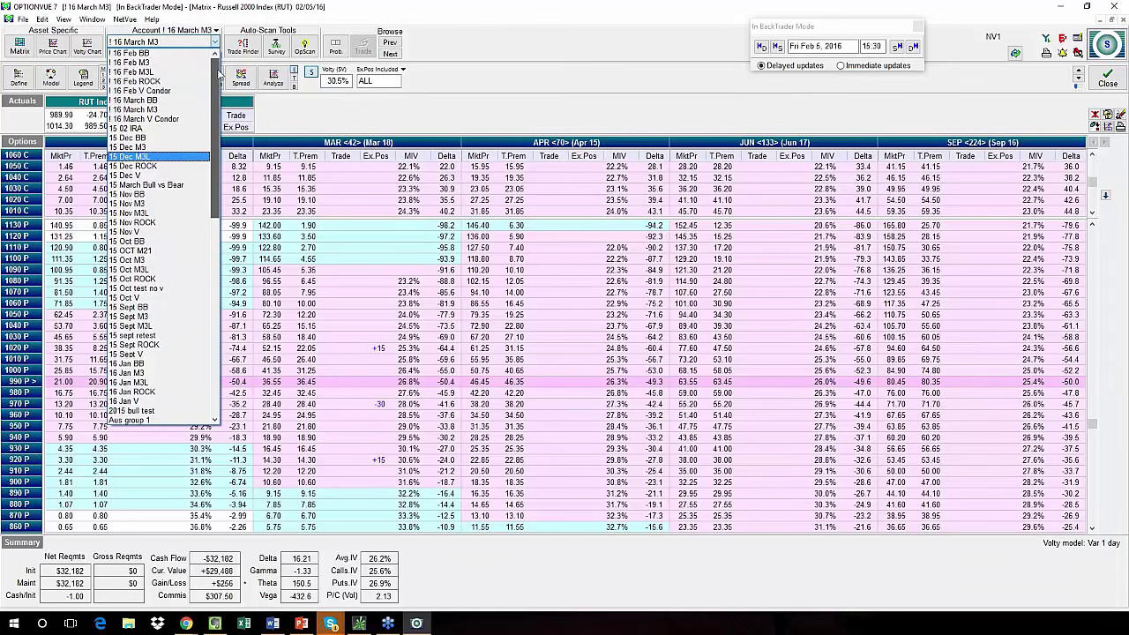
pyautogui.click(150, 91)
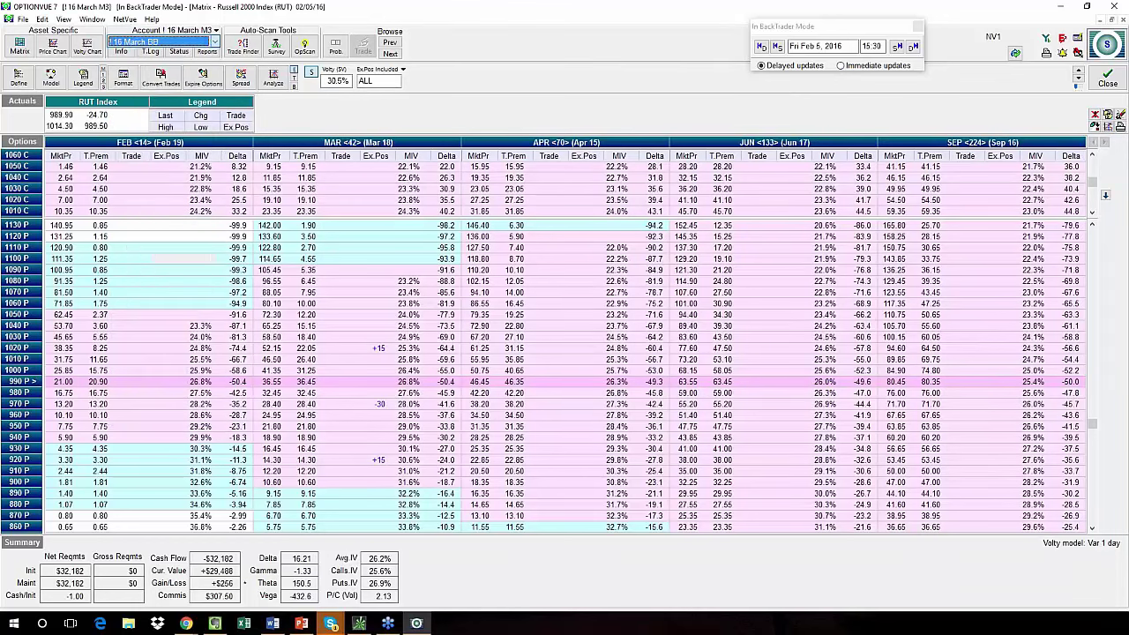
pyautogui.click(761, 46)
pyautogui.click(762, 46)
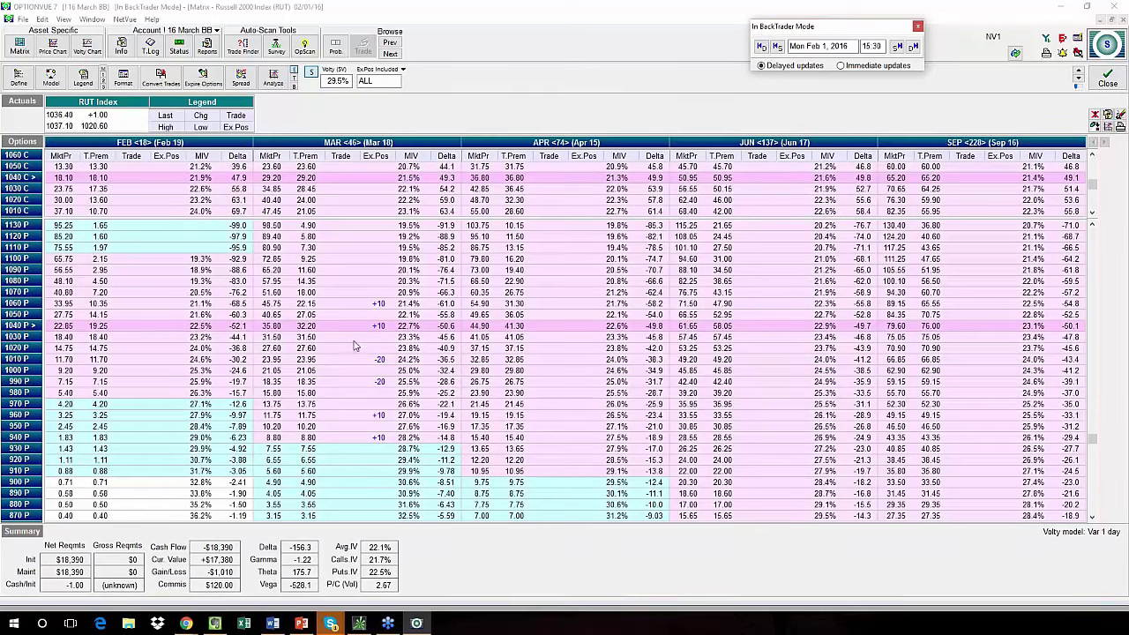
pyautogui.click(355, 342)
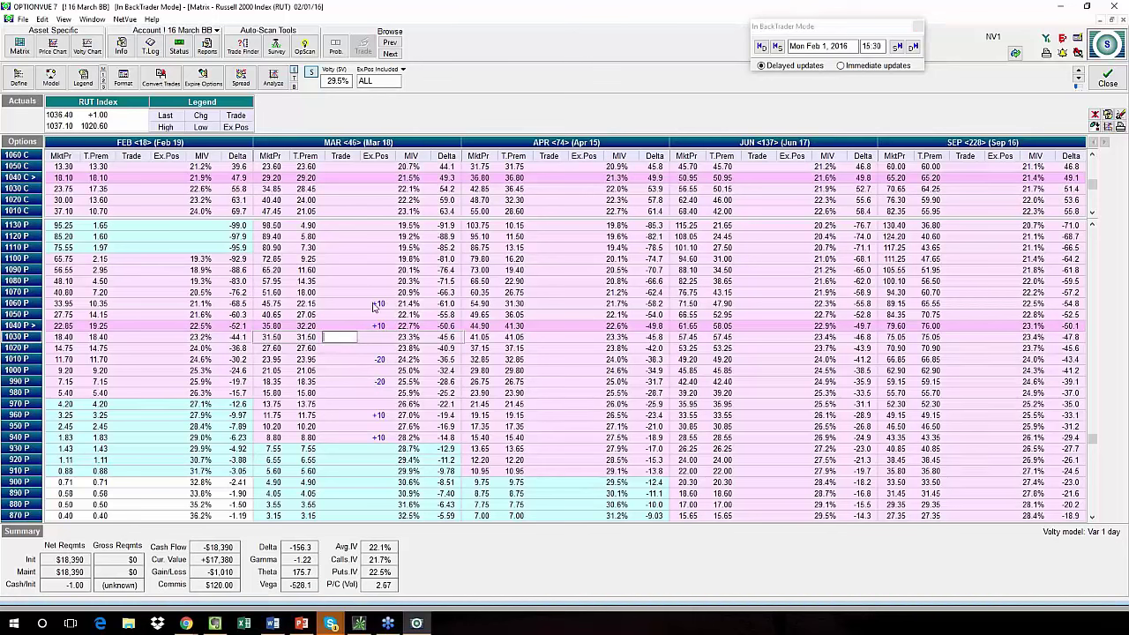
pyautogui.click(377, 361)
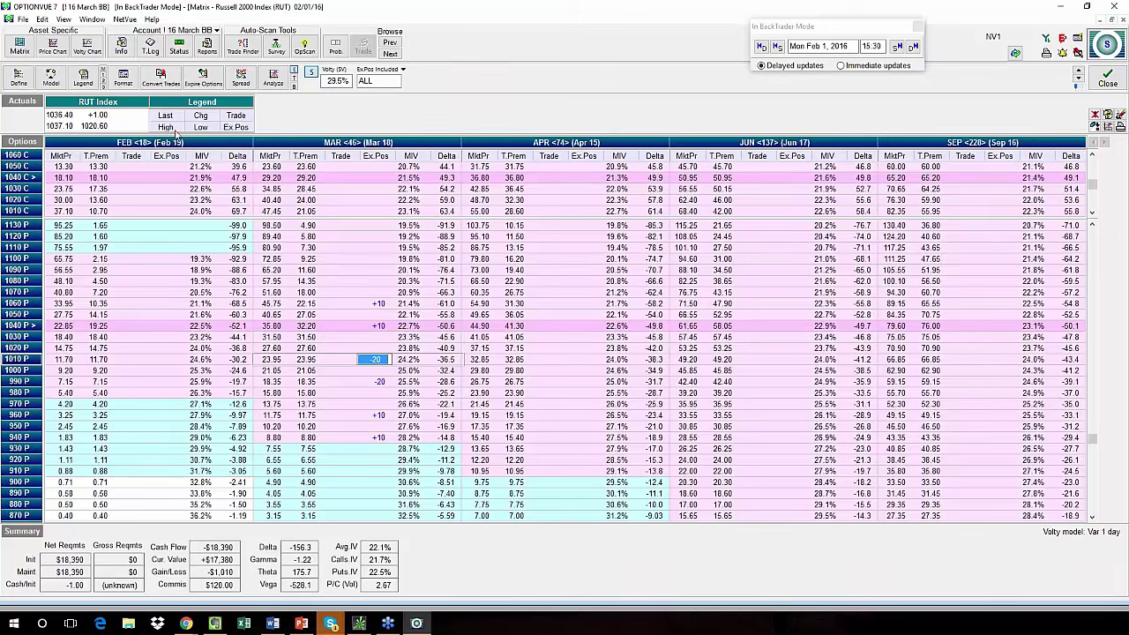
# Advance the backtest to Fri Feb 5, 2016 and graph the March BB position's profit and loss.
pyautogui.click(914, 47)
pyautogui.click(914, 47)
pyautogui.click(914, 47)
pyautogui.click(914, 46)
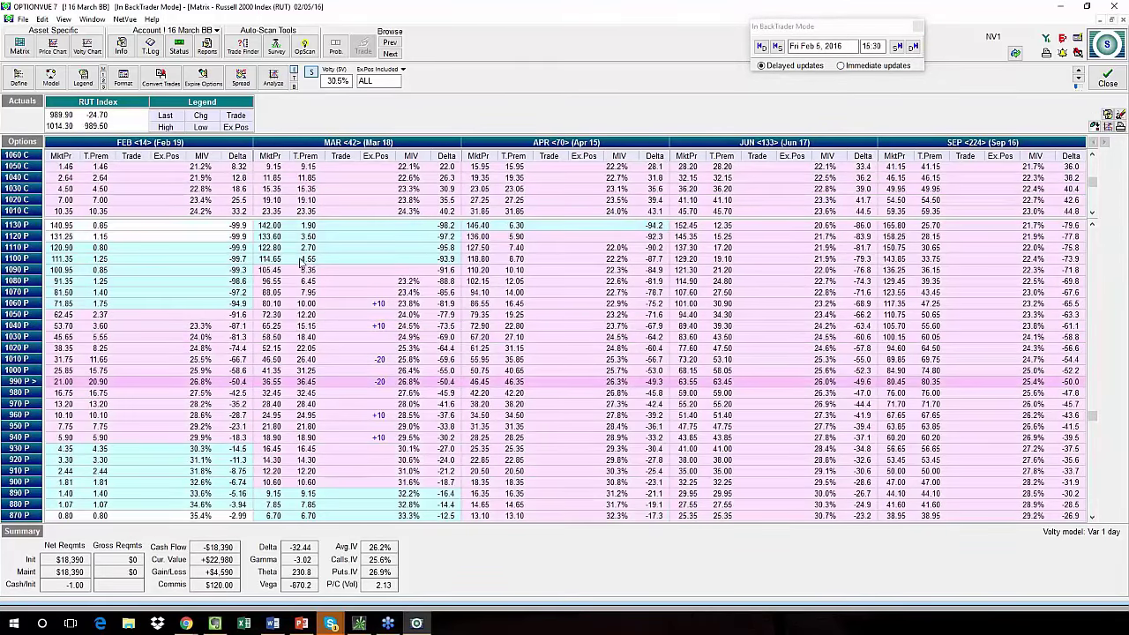
pyautogui.click(273, 82)
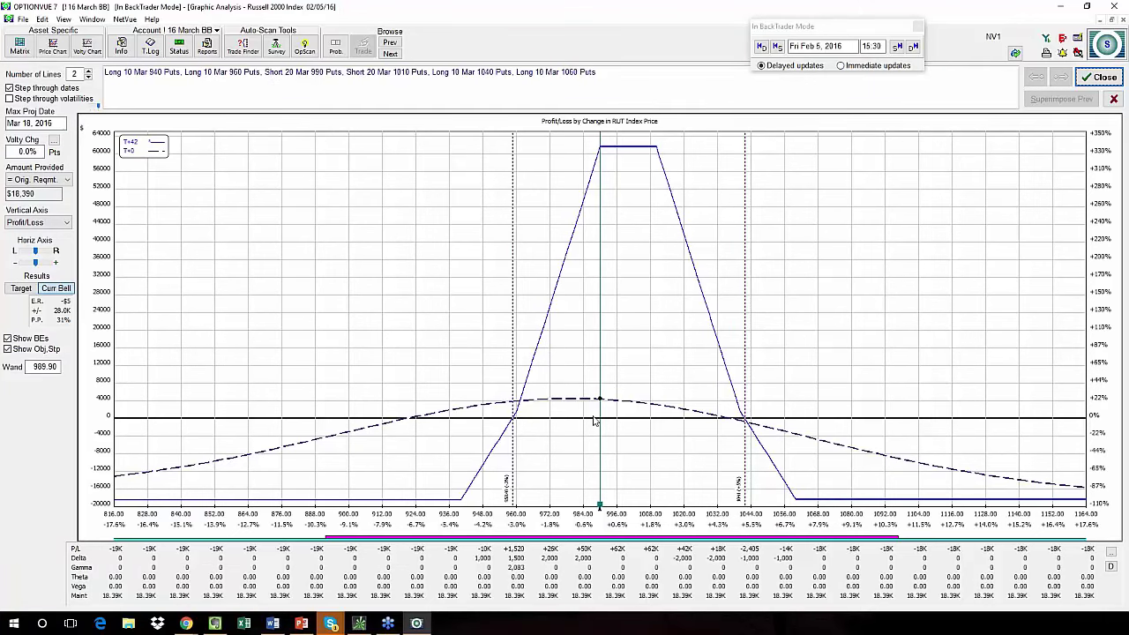
pyautogui.click(1100, 77)
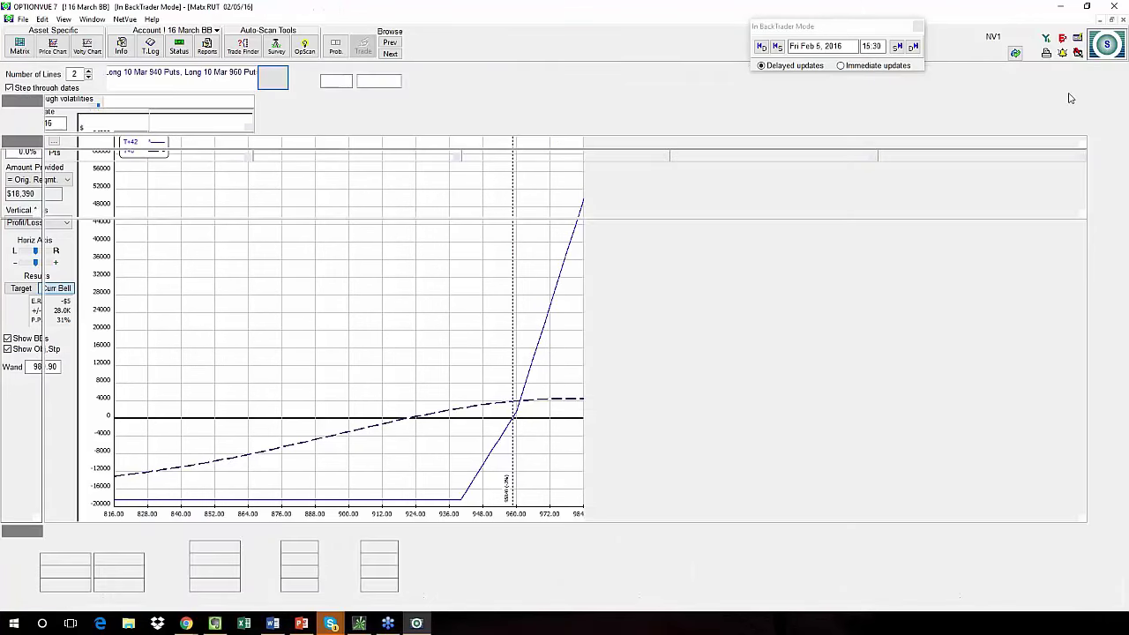
pyautogui.click(307, 449)
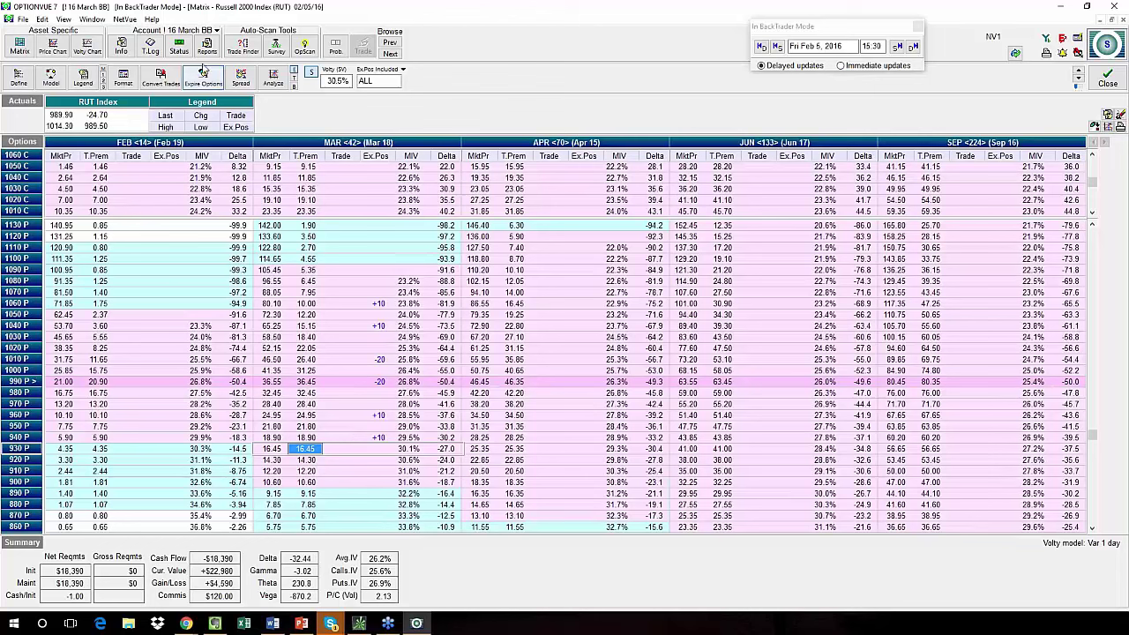
# Switch the matrix to the ! 16 March V Condor account.
pyautogui.click(181, 41)
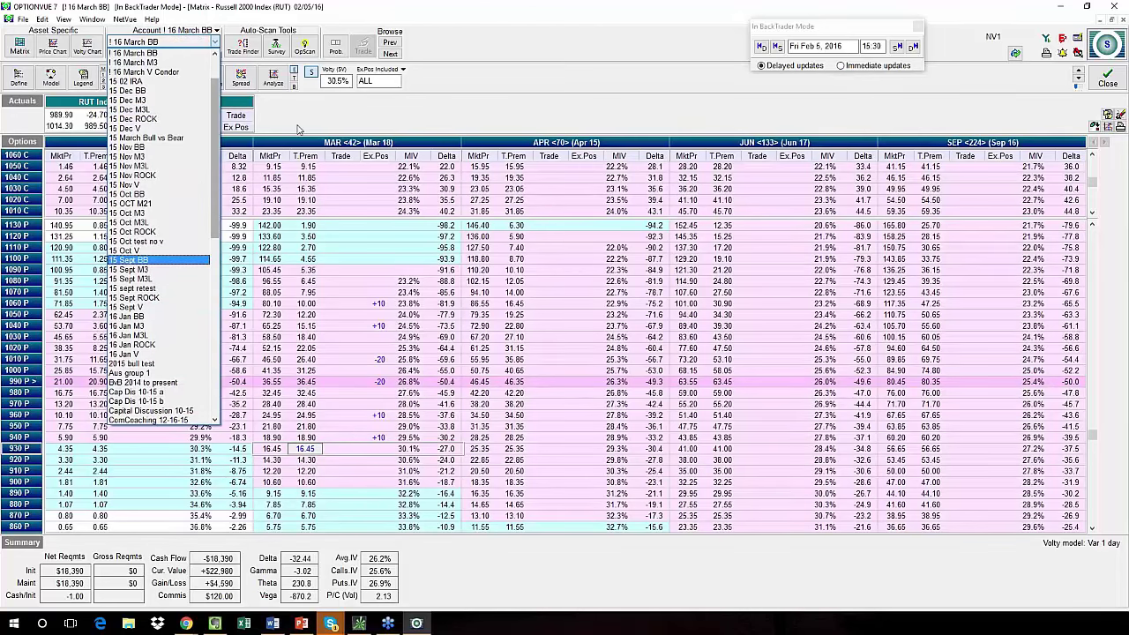
pyautogui.click(151, 42)
pyautogui.click(146, 41)
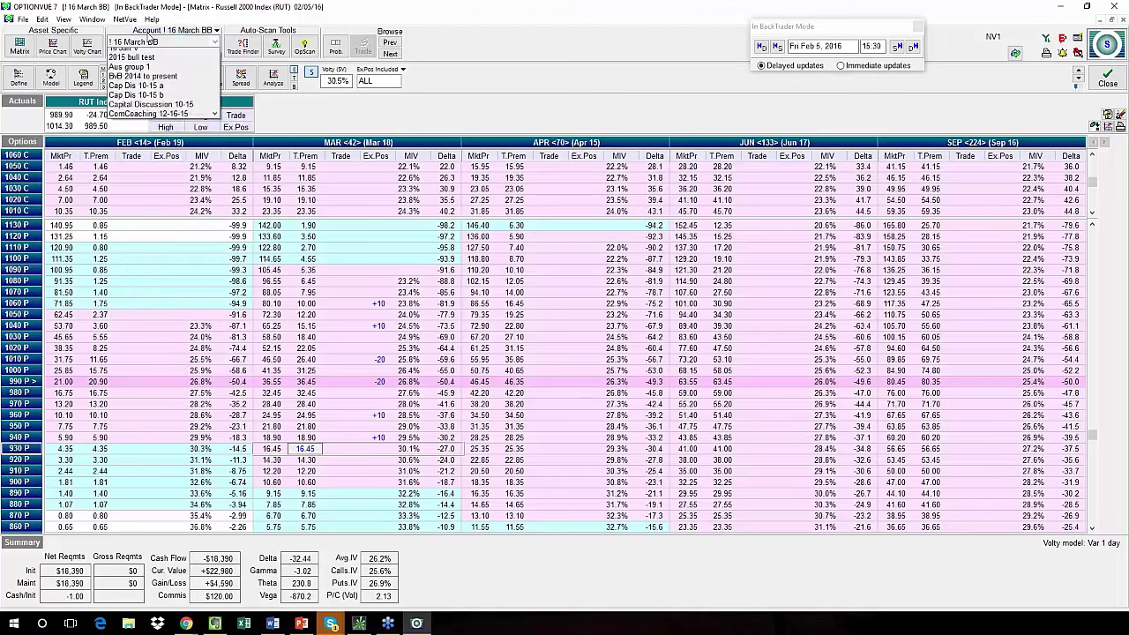
pyautogui.click(143, 73)
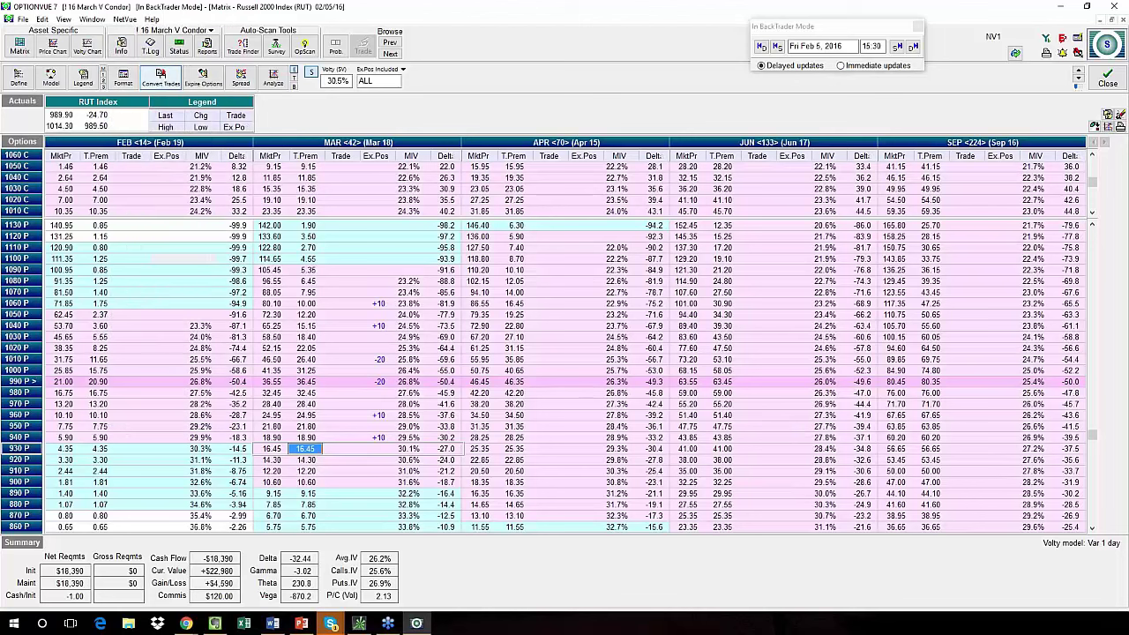
# Enlarge the calls section of the matrix and examine the V Condor account's March call and put positions.
pyautogui.click(353, 360)
pyautogui.scroll(2, 355, 360)
pyautogui.scroll(-3, 354, 196)
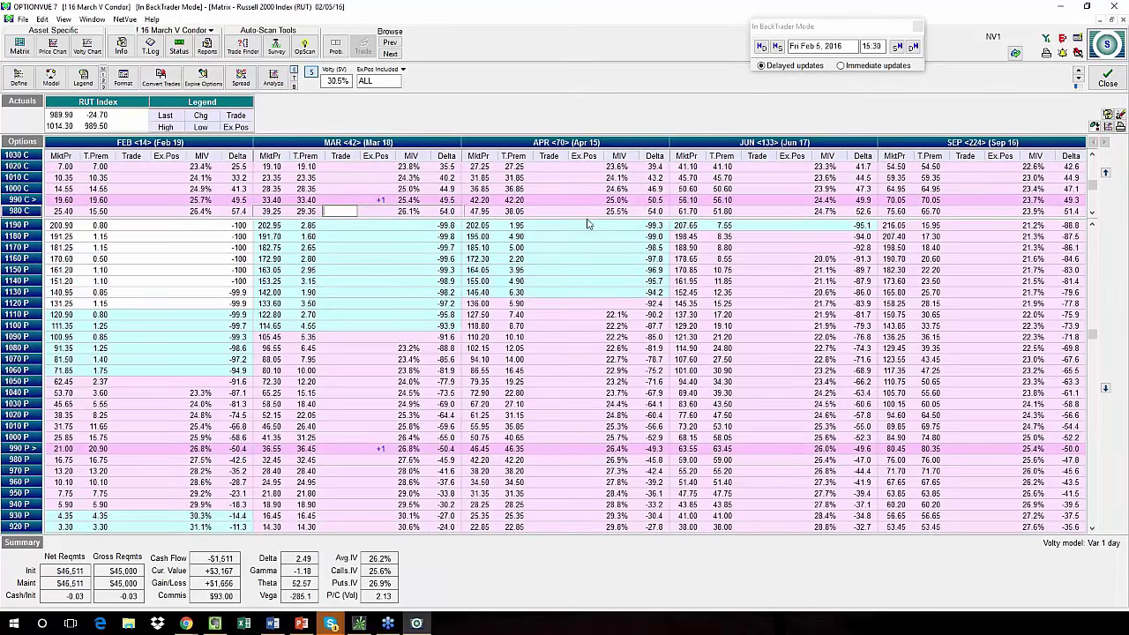
pyautogui.moveTo(589, 219); pyautogui.dragTo(580, 308)
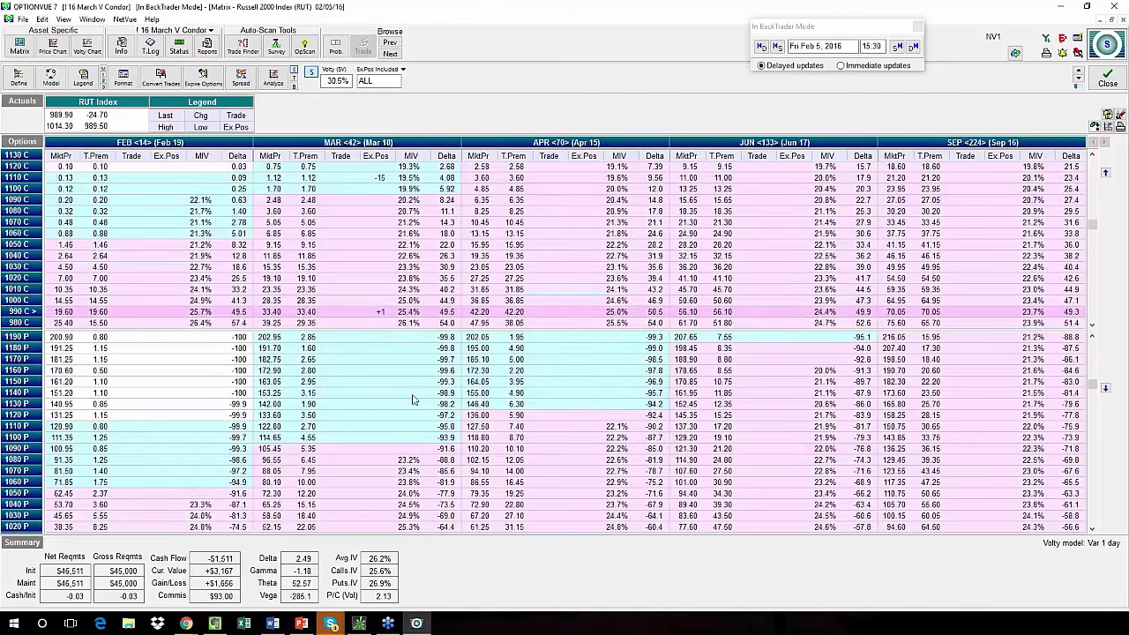
pyautogui.scroll(-5, 415, 397)
pyautogui.click(409, 336)
pyautogui.scroll(2, 409, 329)
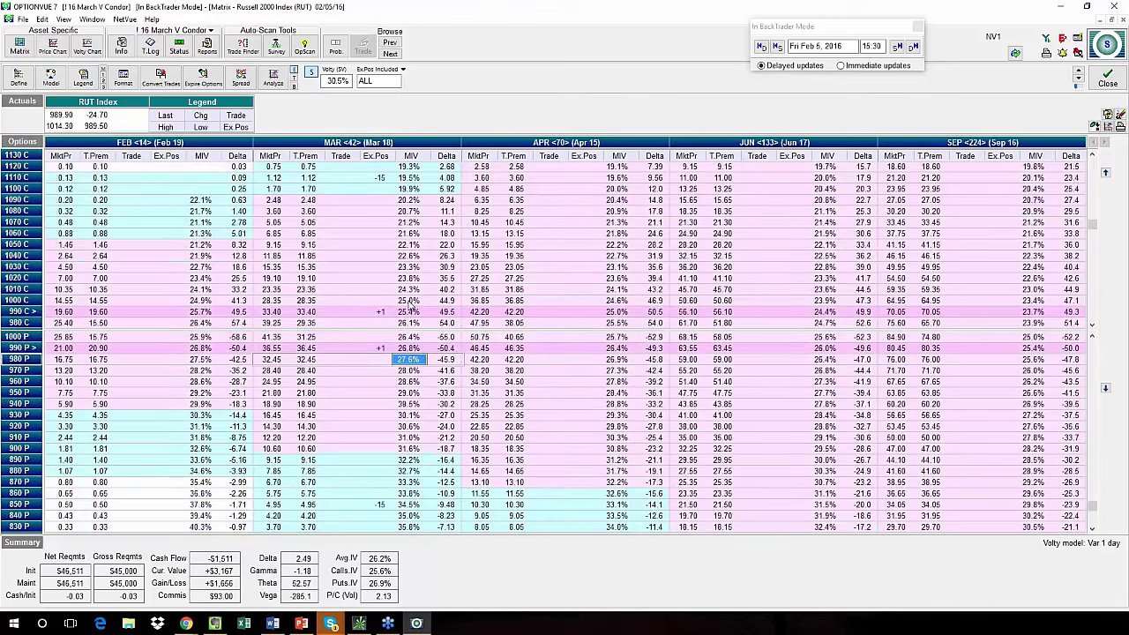
# Graph the March V Condor position's profit and loss for February 5, and close the graph.
pyautogui.click(411, 301)
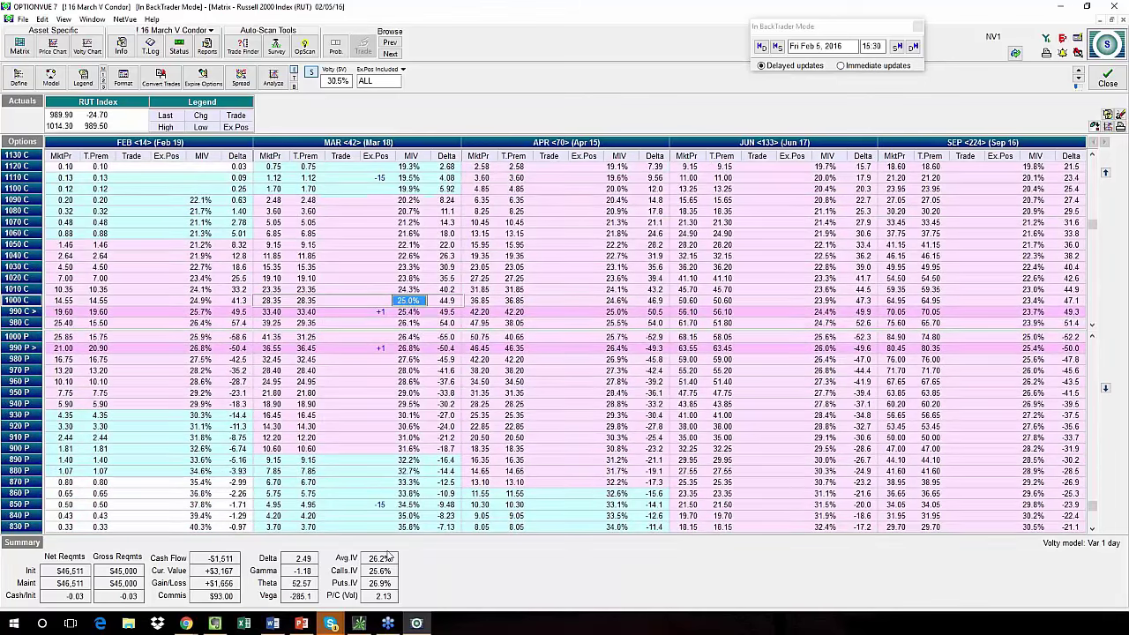
pyautogui.click(273, 78)
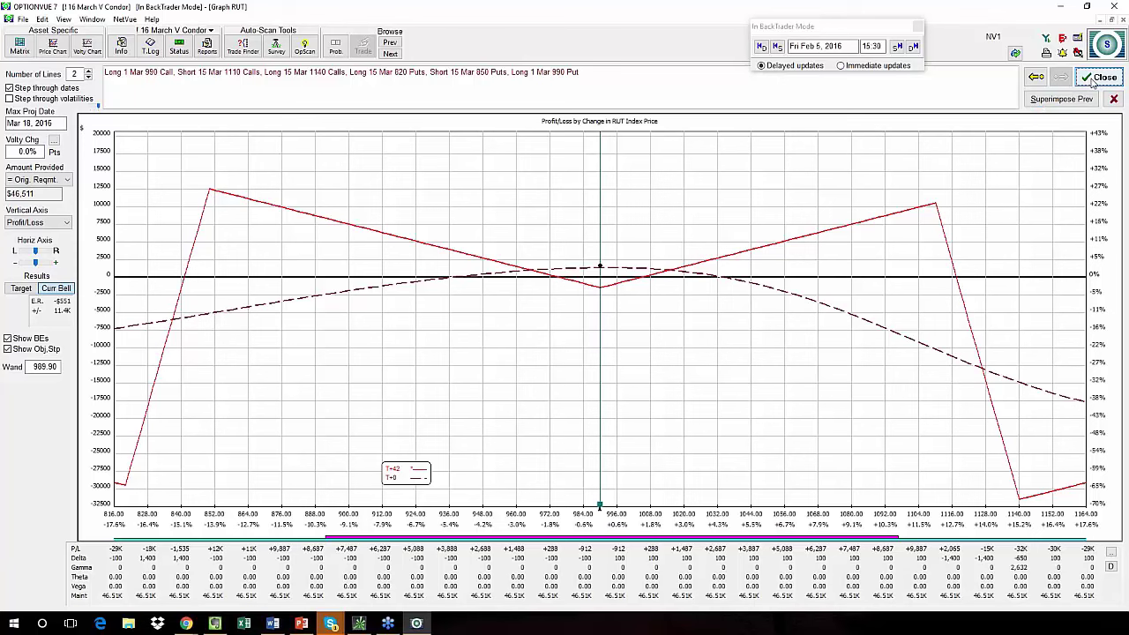
pyautogui.click(1097, 78)
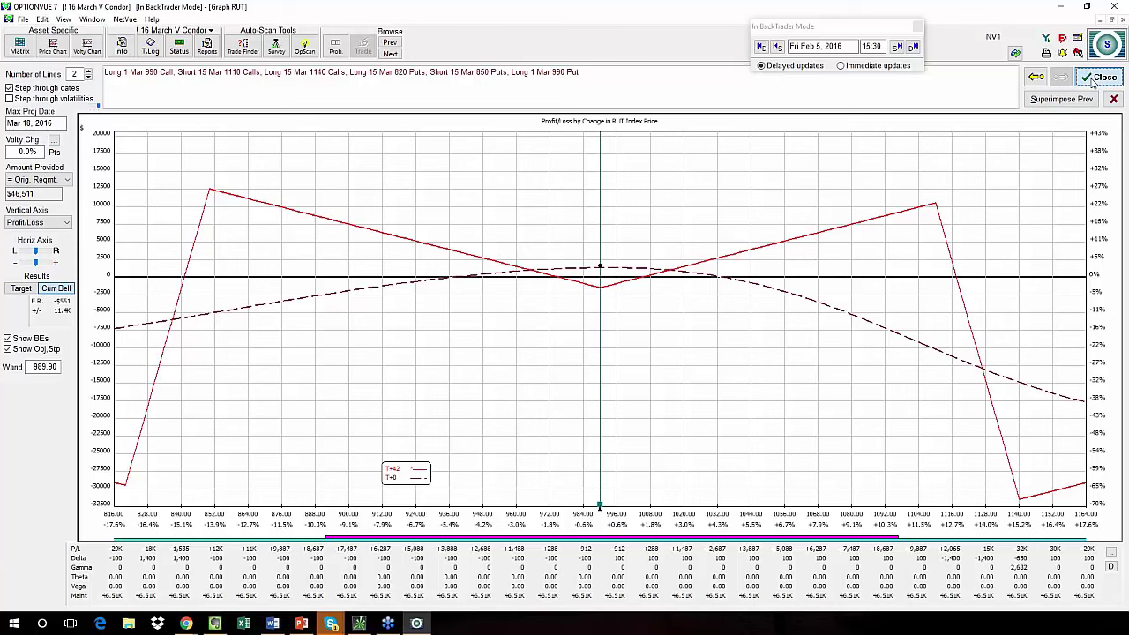